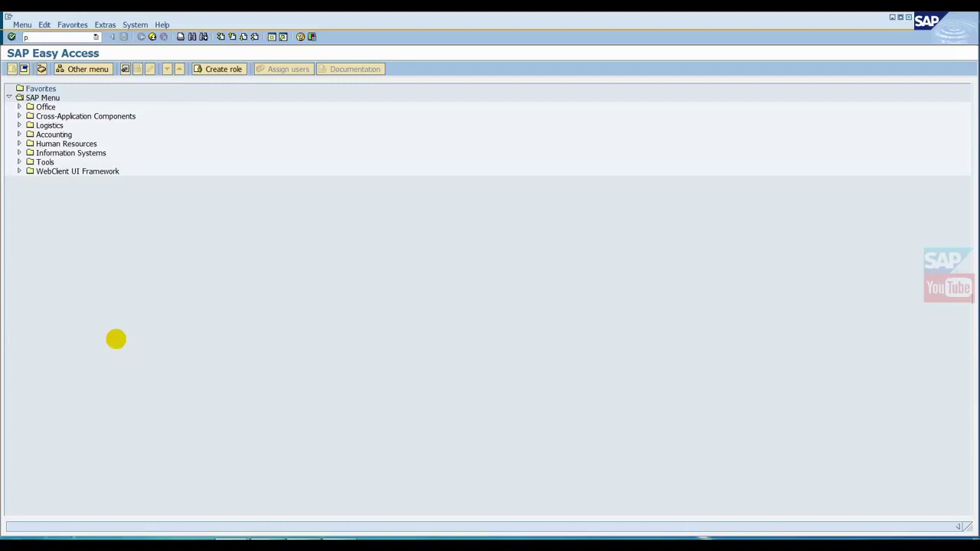
Step: Open Role Maintenance, load role Z_TEST1 and start its role transport with direct user assignments included
key("Return")
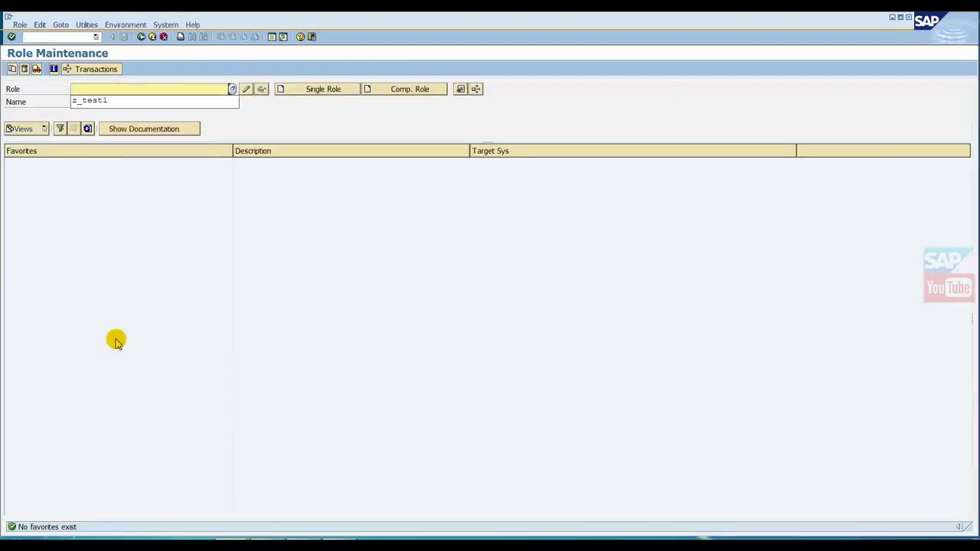
left_click(94, 100)
key("Return")
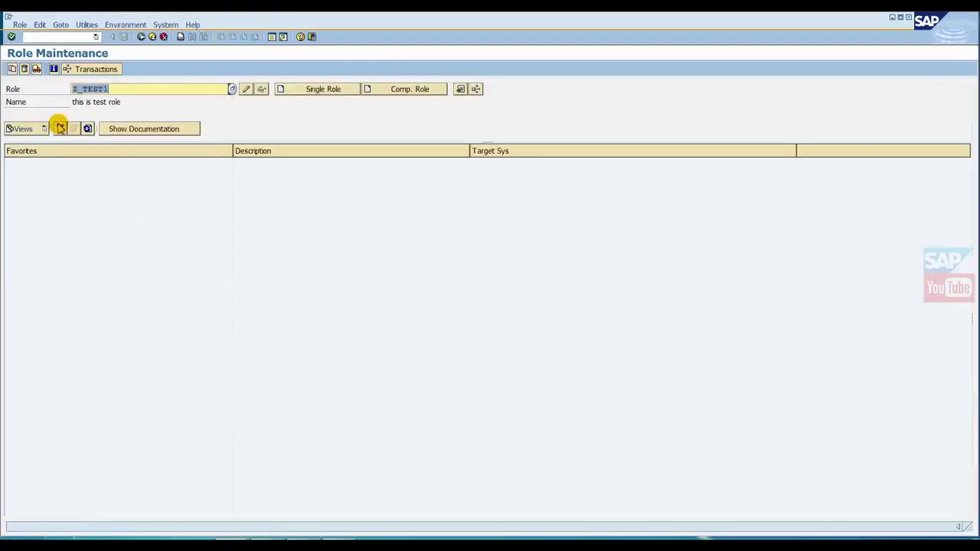
left_click(35, 68)
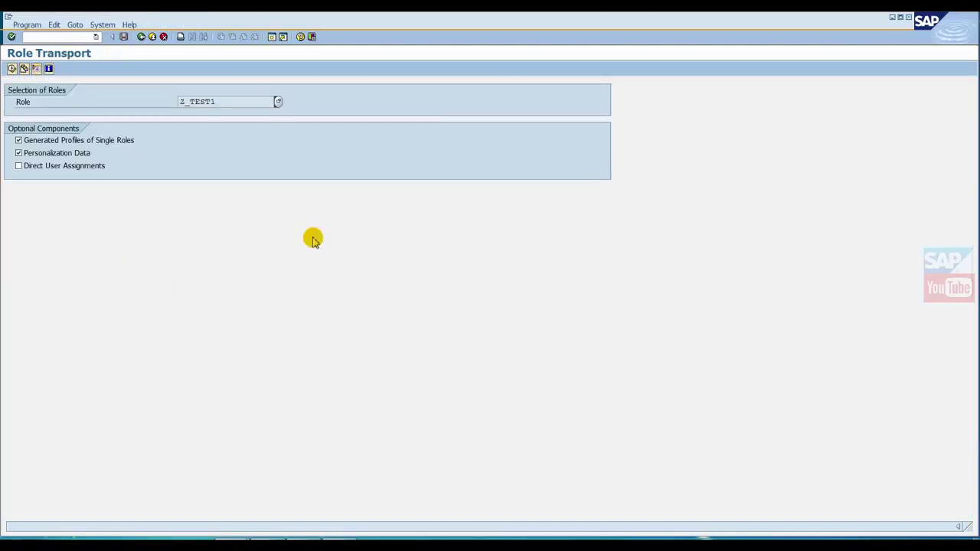
left_click(61, 165)
left_click(12, 69)
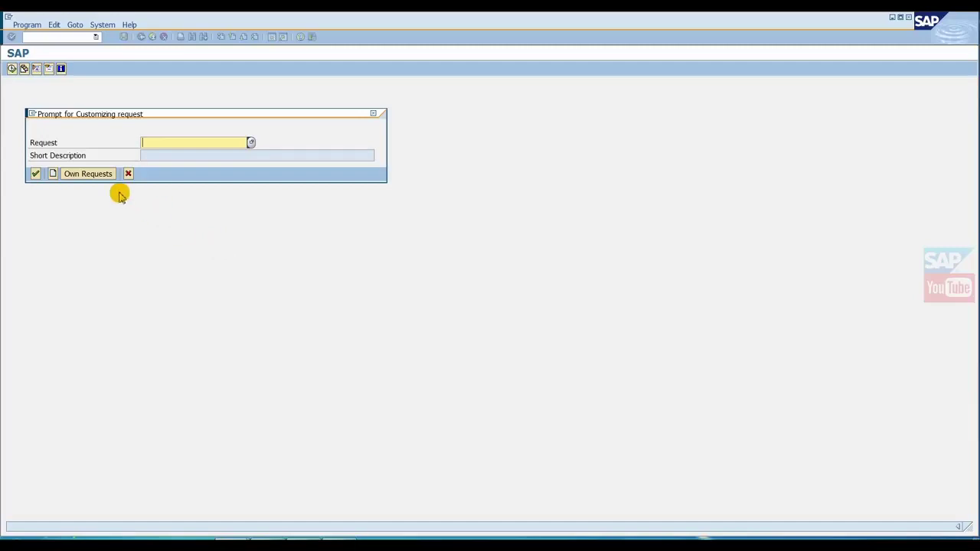
Step: Create a customizing request with the short description "basis - test tr" and record role Z_TEST1 in it
left_click(52, 174)
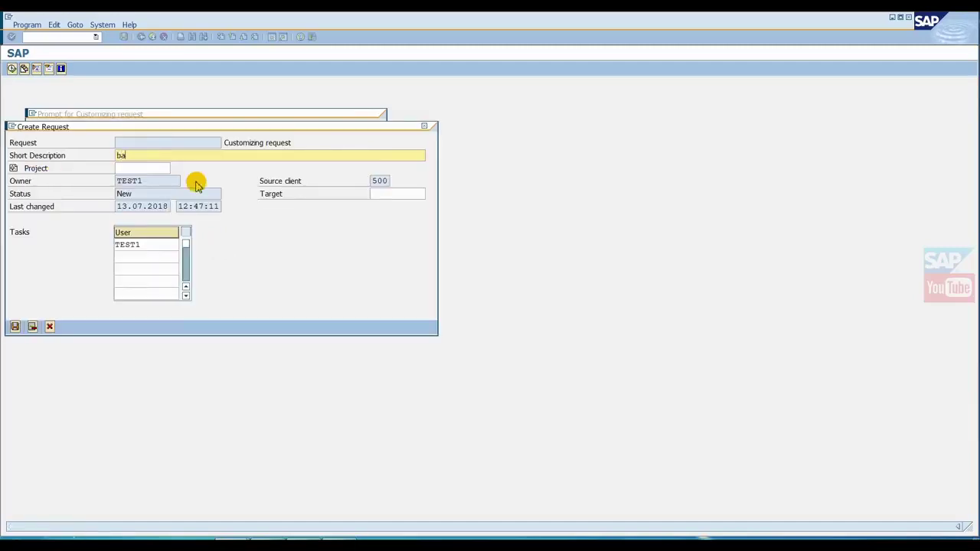
type("basis - test tr")
key("Return")
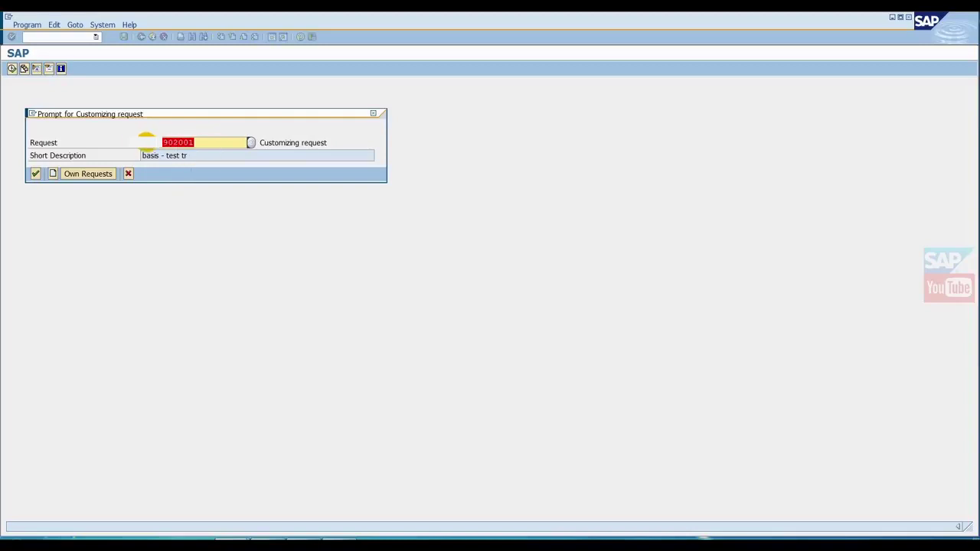
left_click(36, 174)
left_click(35, 176)
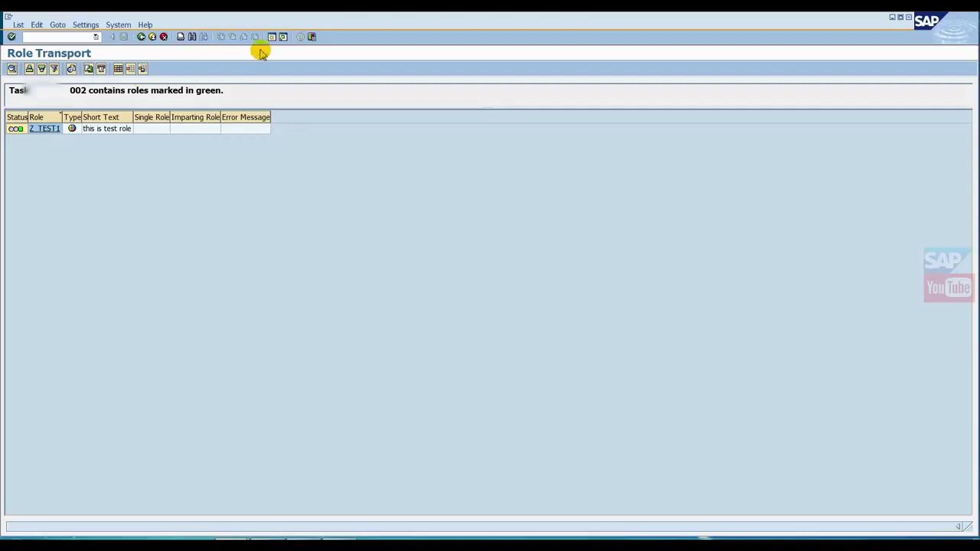
Step: Open the Transport Organizer (Extended View) in a new session
left_click(270, 38)
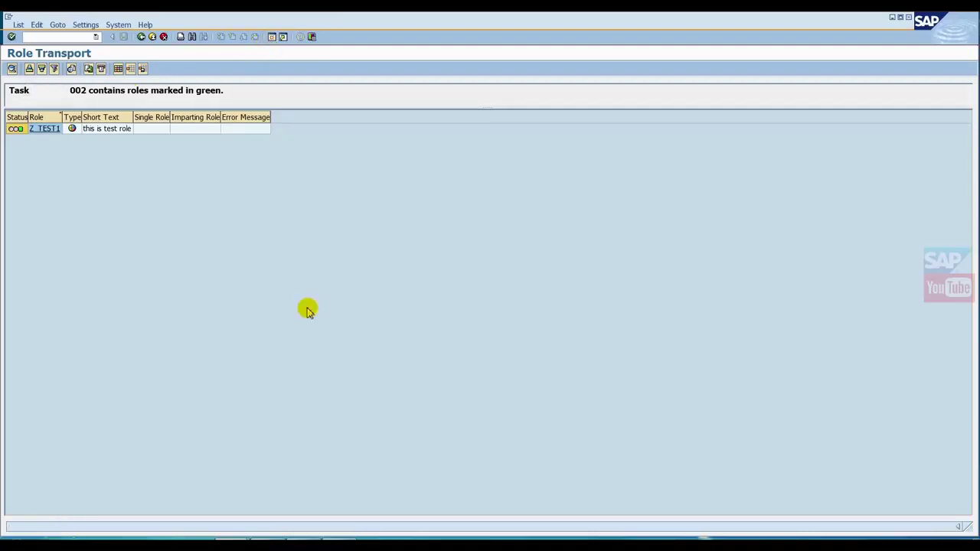
type("sde01")
key("Return")
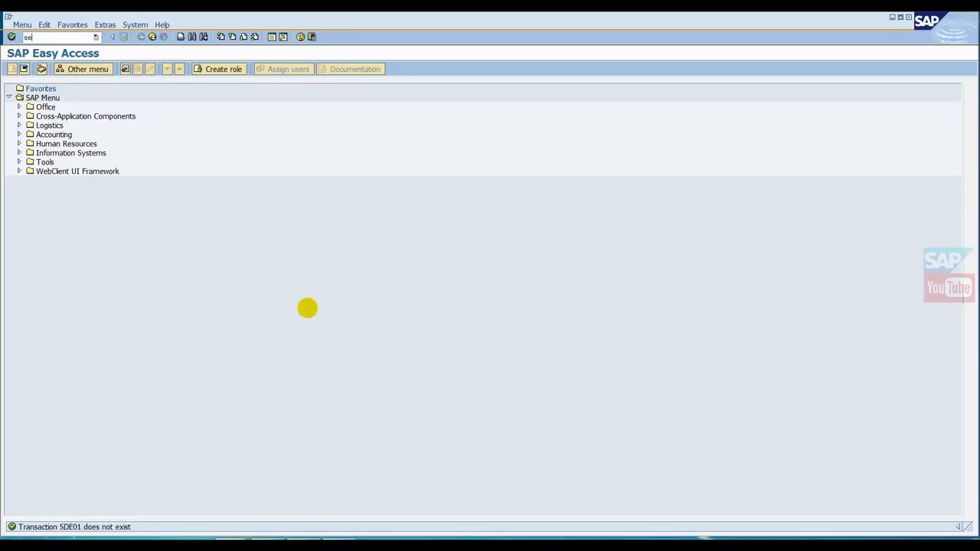
key("Return")
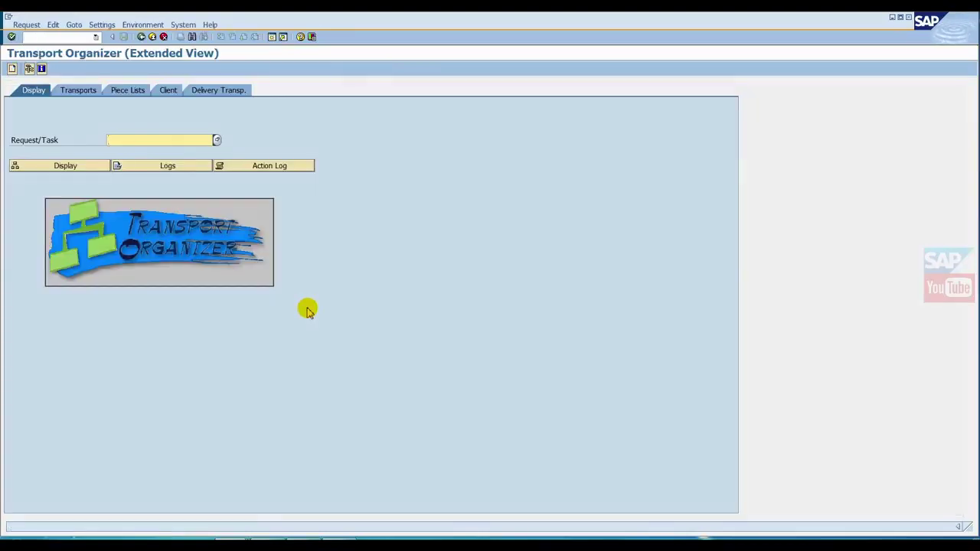
Step: Display request 902001 and expand its customizing task 902002 to examine the recorded roles
key("Return")
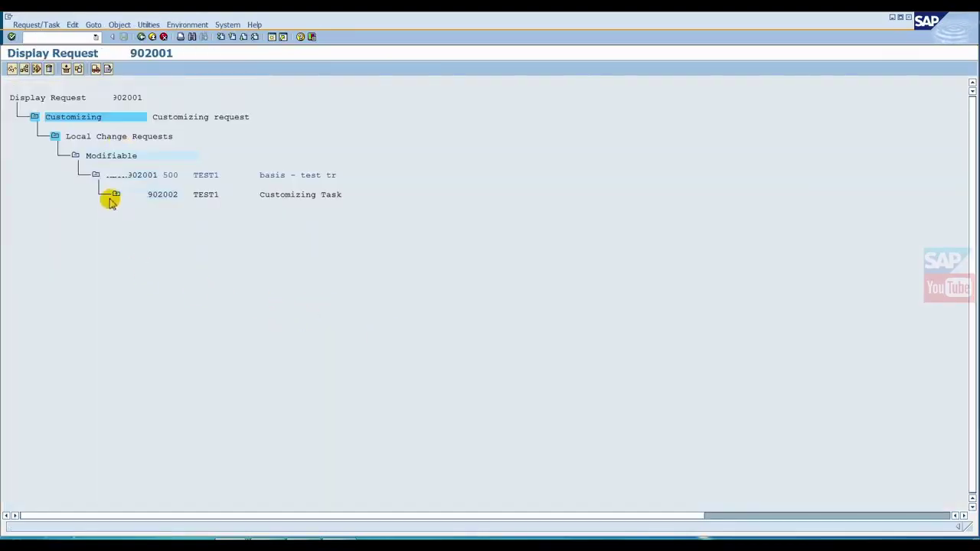
left_click(116, 196)
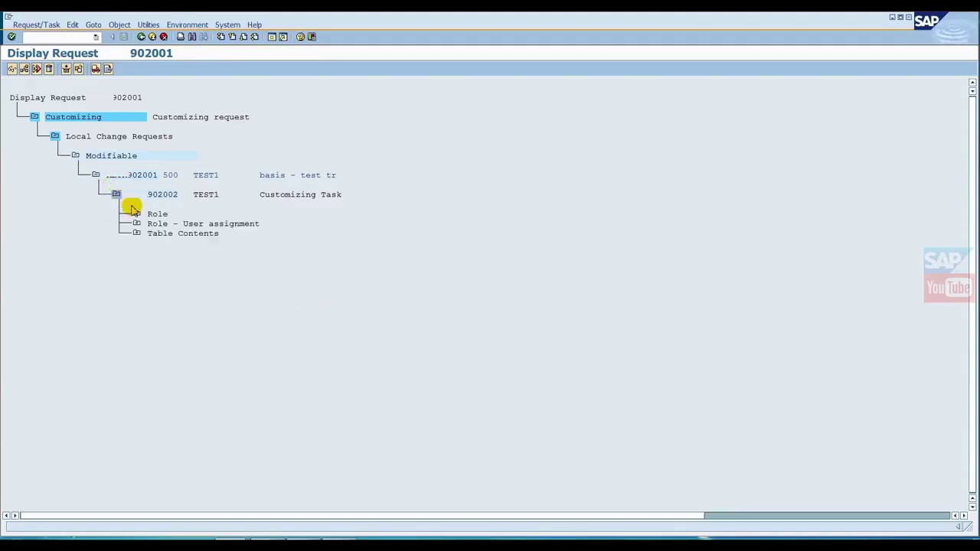
left_click(138, 215)
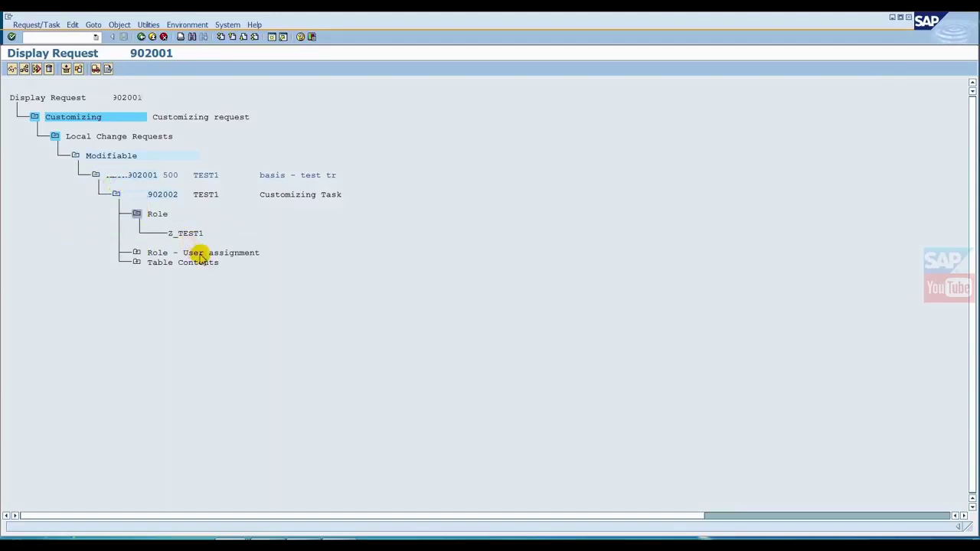
Step: Switch back to the Role Transport session, return to Role Maintenance and load role Z_TEST2
left_click(232, 544)
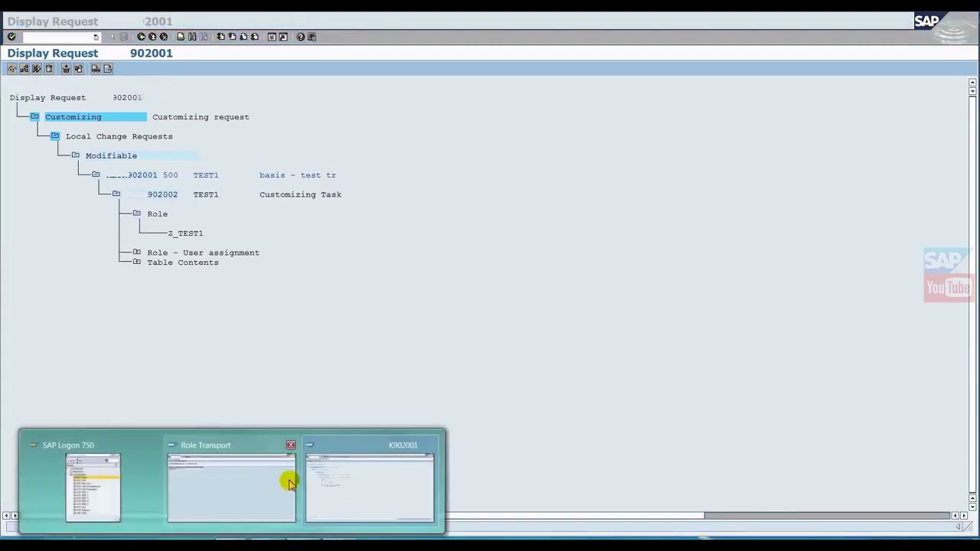
left_click(265, 477)
left_click(142, 37)
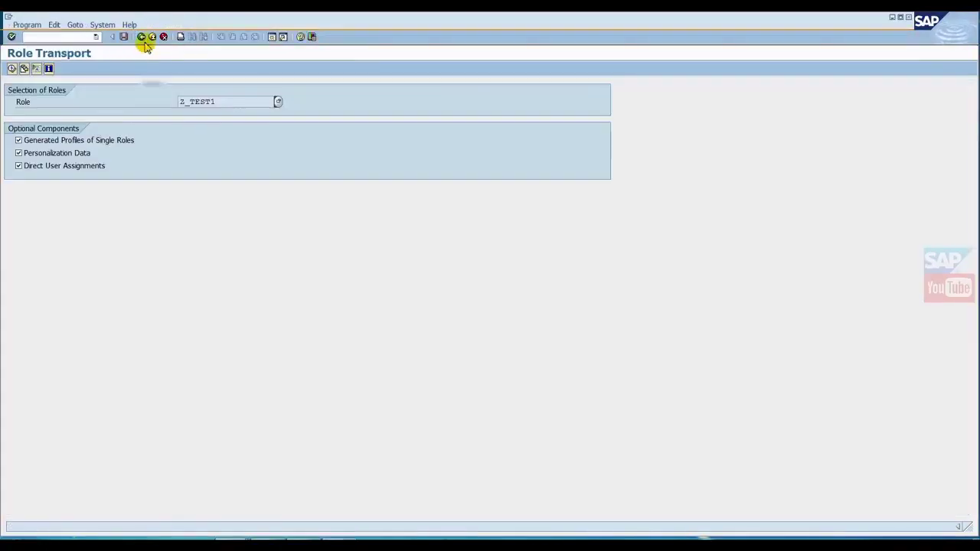
left_click(142, 38)
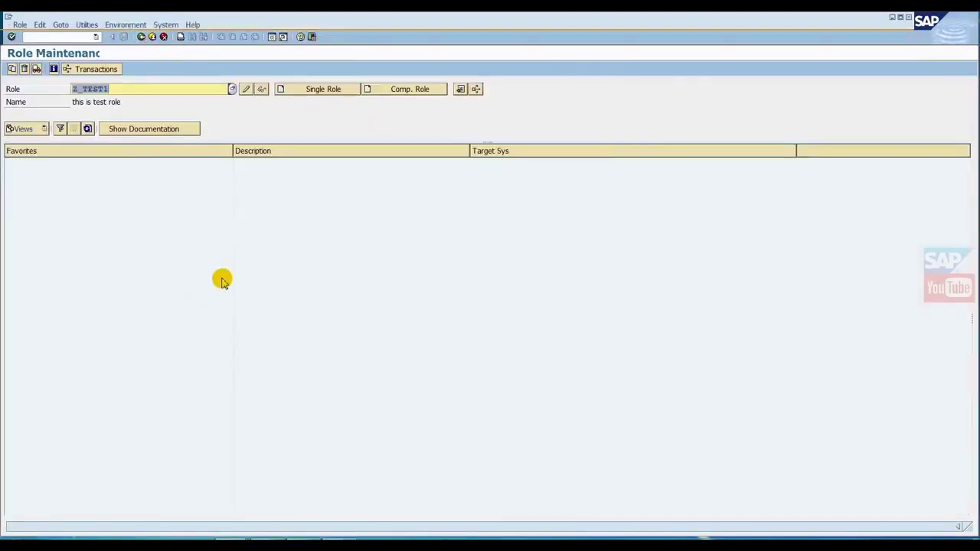
left_click(129, 93)
type("2")
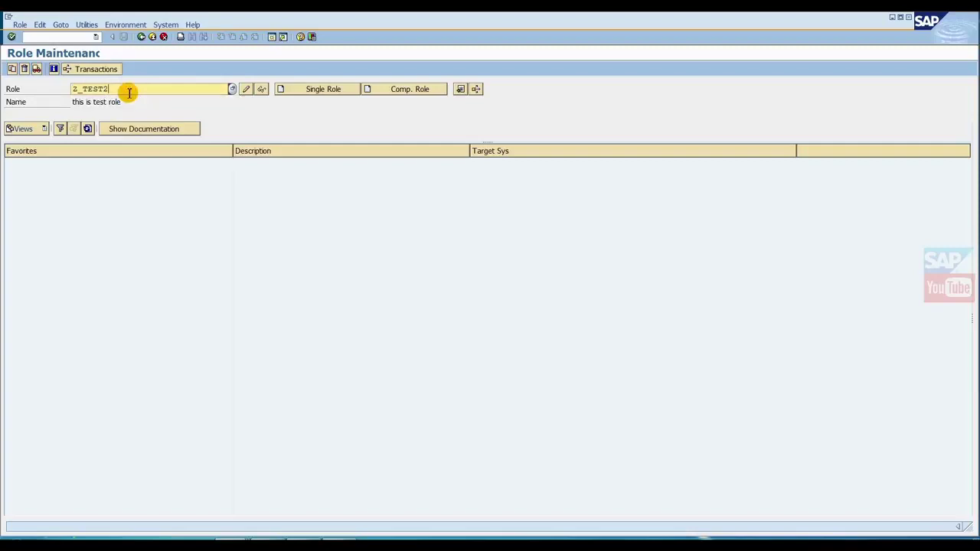
key("Return")
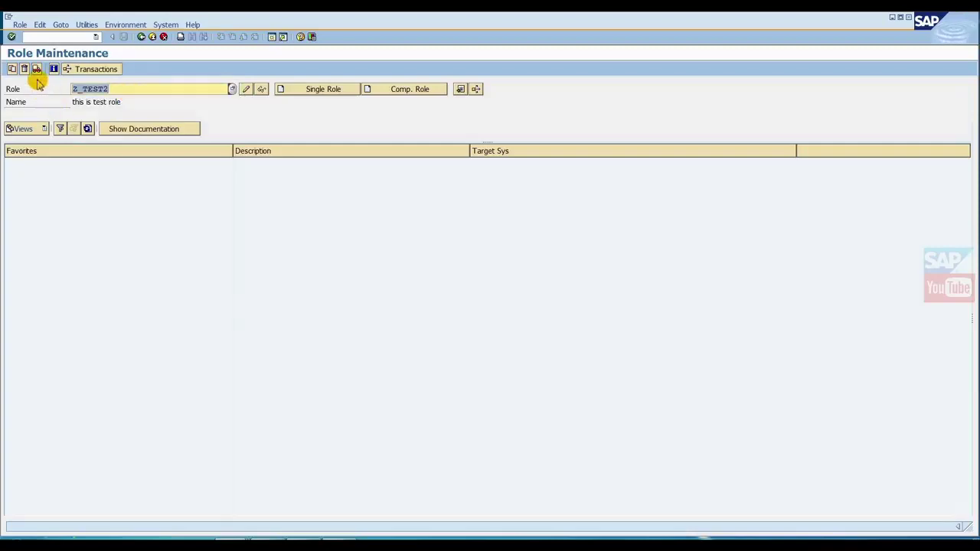
Step: Transport role Z_TEST2 with direct user assignments included, recording it in the existing request "basis - test tr"
left_click(36, 70)
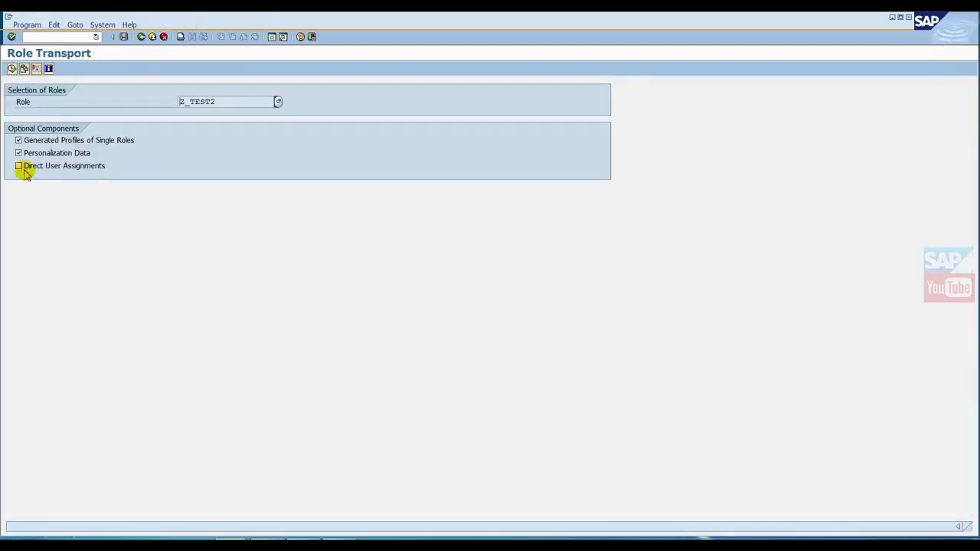
left_click(18, 165)
left_click(12, 69)
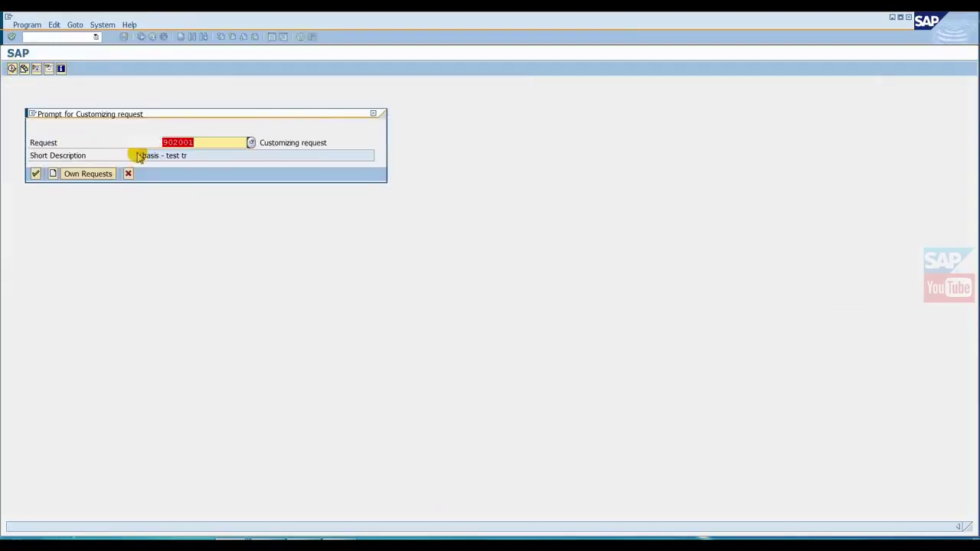
left_click(36, 175)
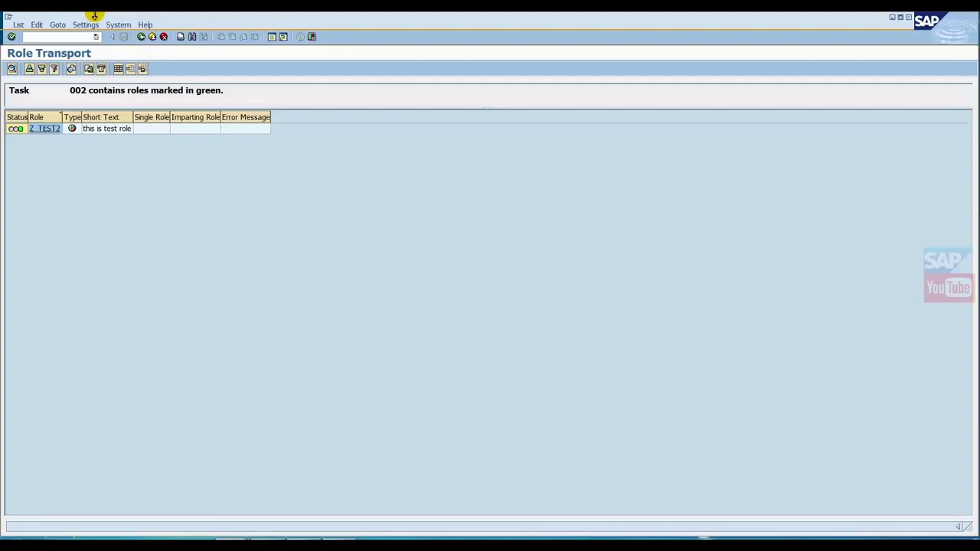
Step: Return to Role Maintenance and load role Z_TEST3
left_click(142, 37)
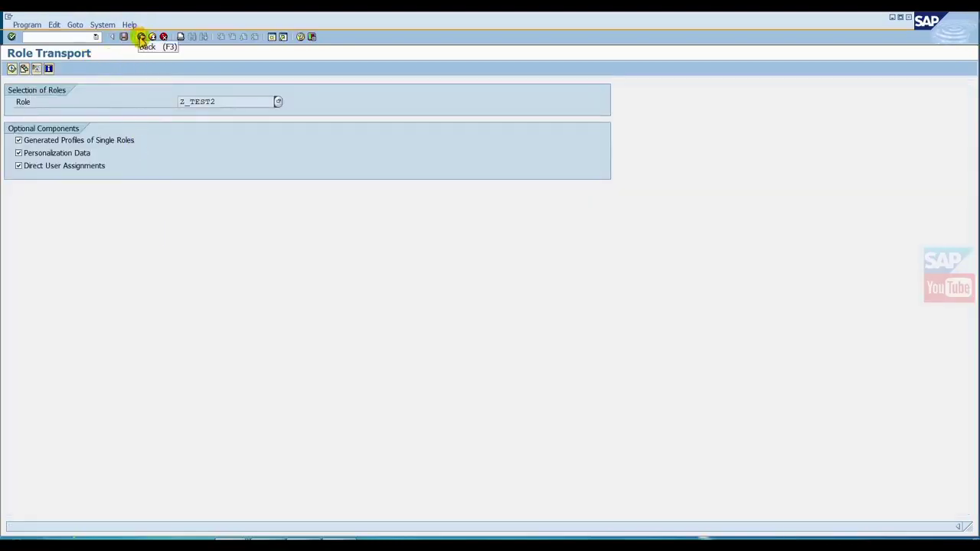
left_click(142, 37)
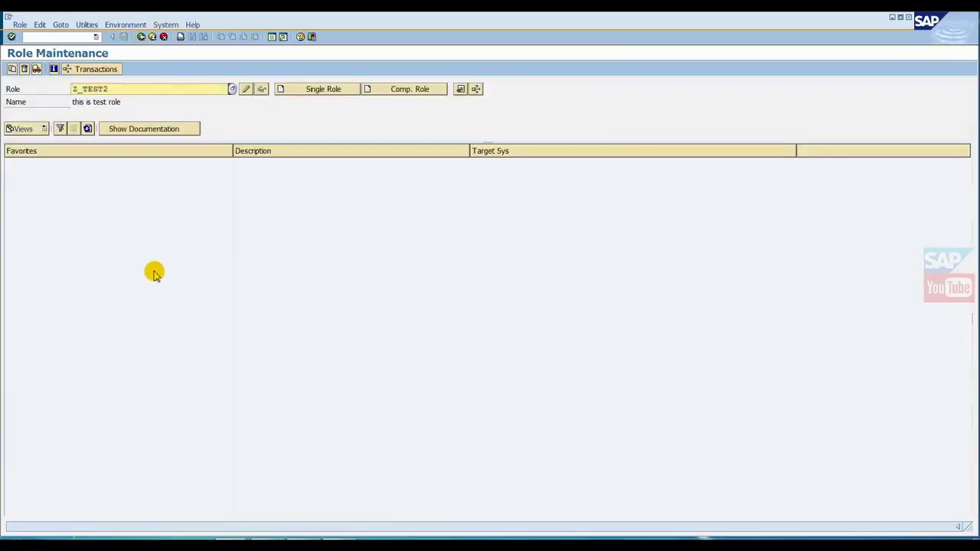
key("Down")
key("Down")
key("Return")
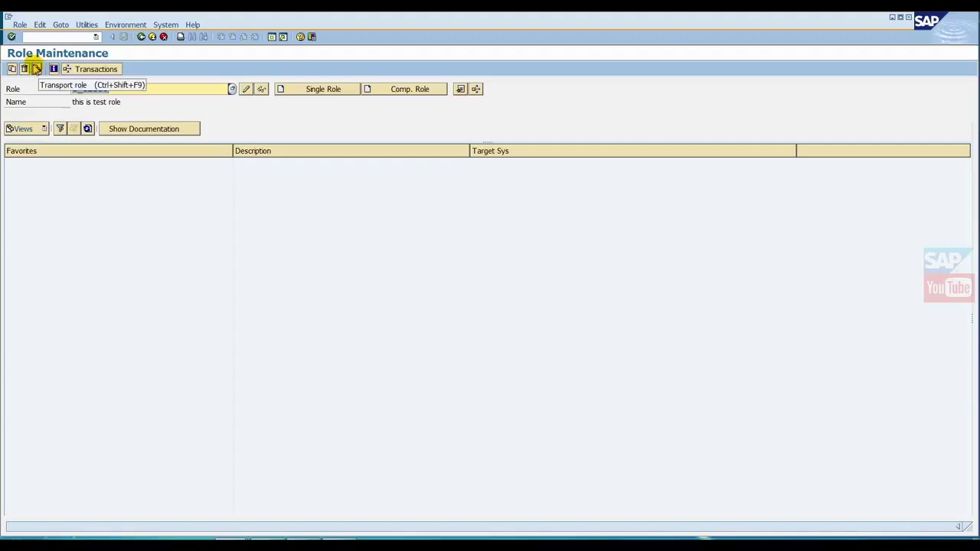
Step: Switch to the Transport Organizer session, redisplay request 902001 and expand task 902002 to check its recorded roles
mouse_move(335, 536)
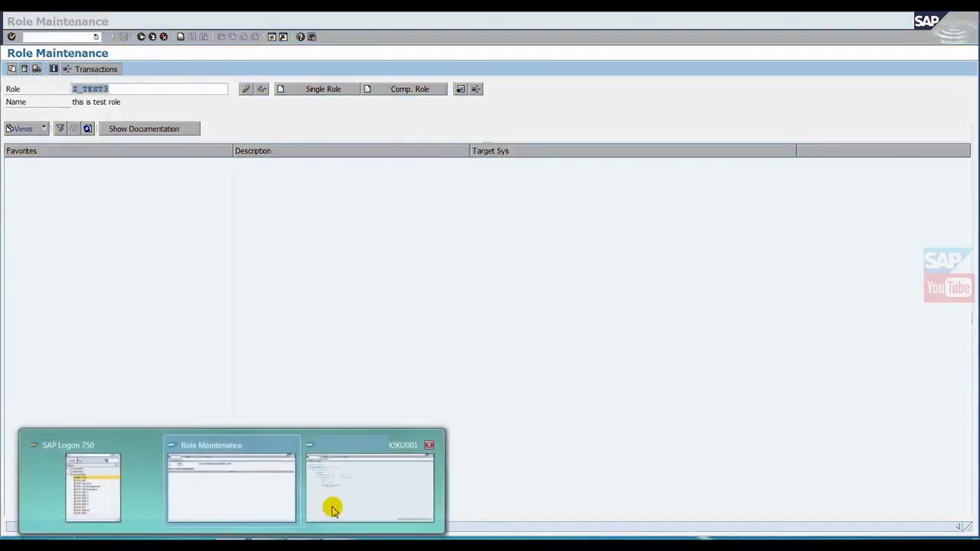
left_click(358, 500)
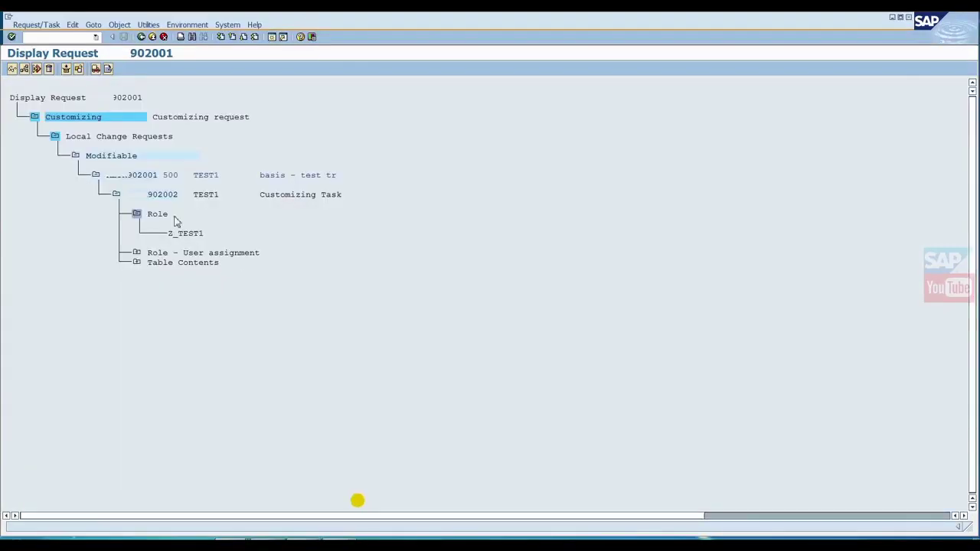
left_click(143, 37)
key("Return")
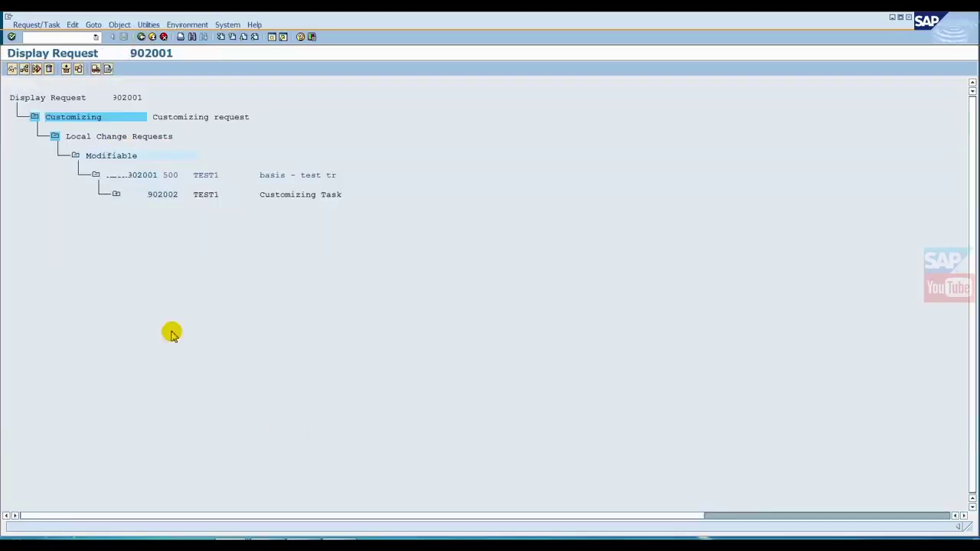
left_click(114, 194)
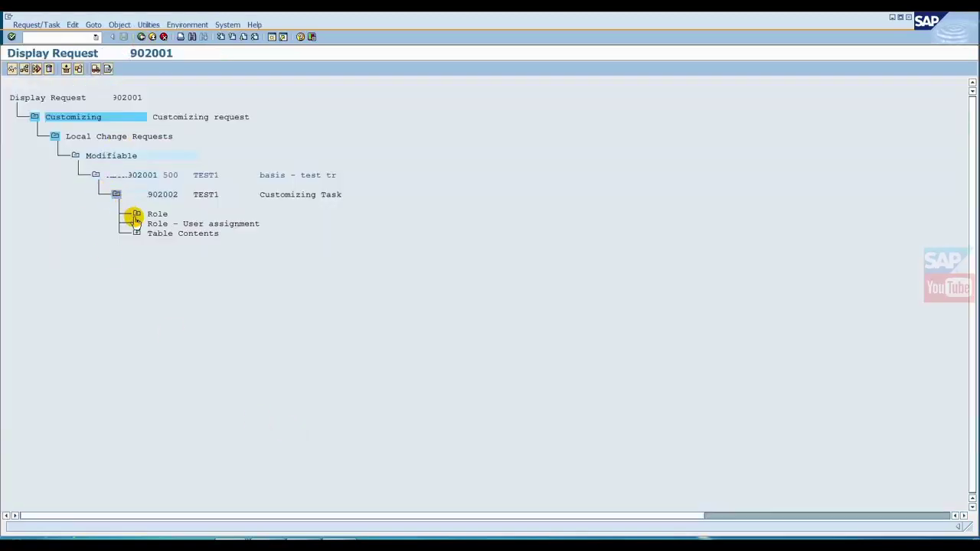
left_click(136, 214)
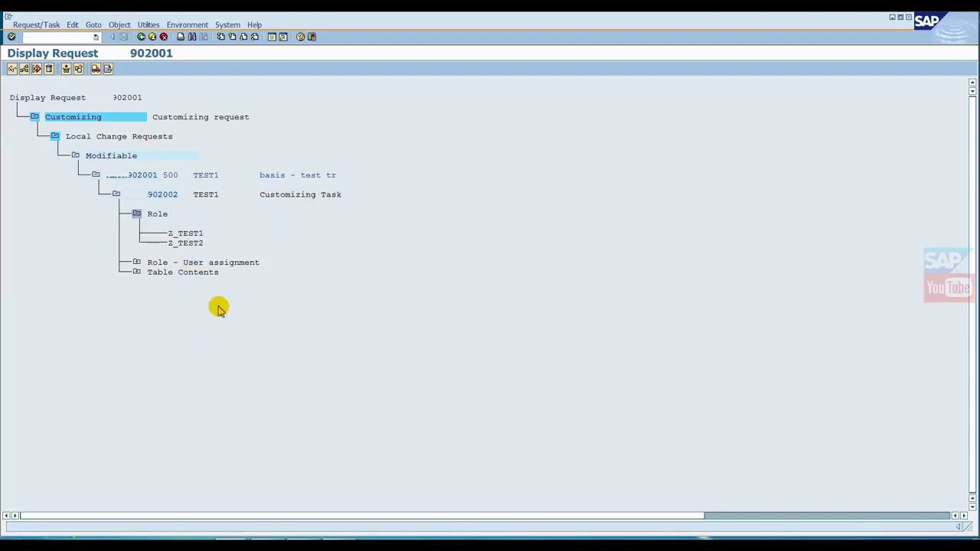
Step: Release customizing task 902002, followed by its parent request 902001
left_click(163, 193)
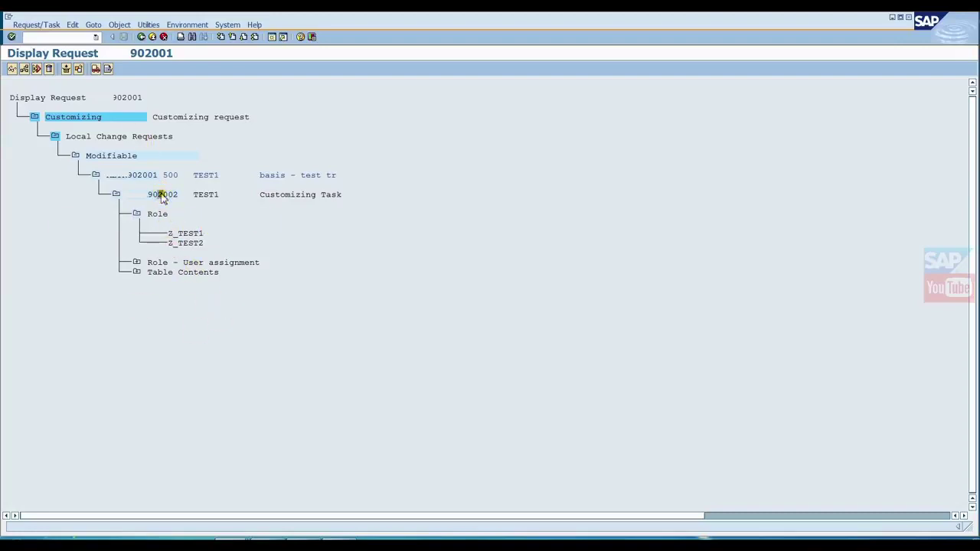
left_click(97, 69)
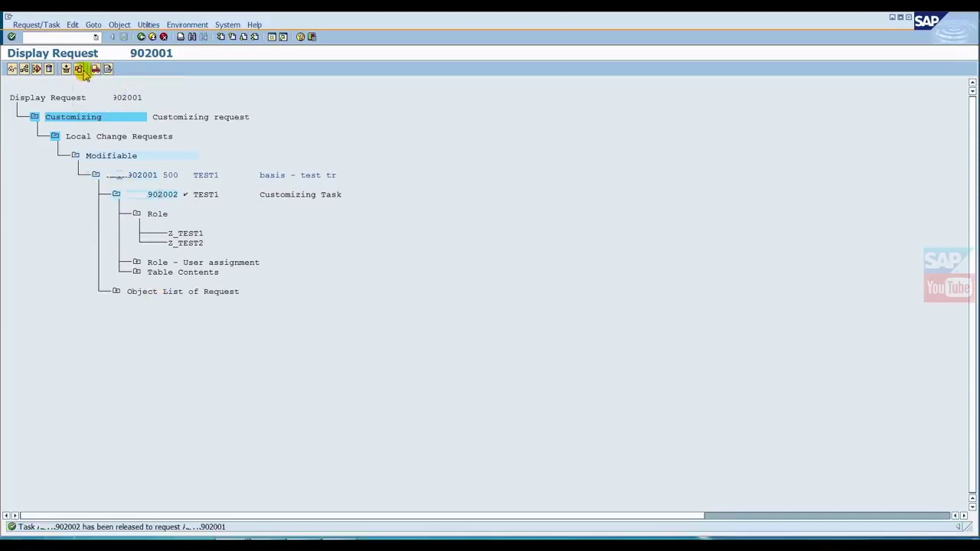
left_click(178, 221)
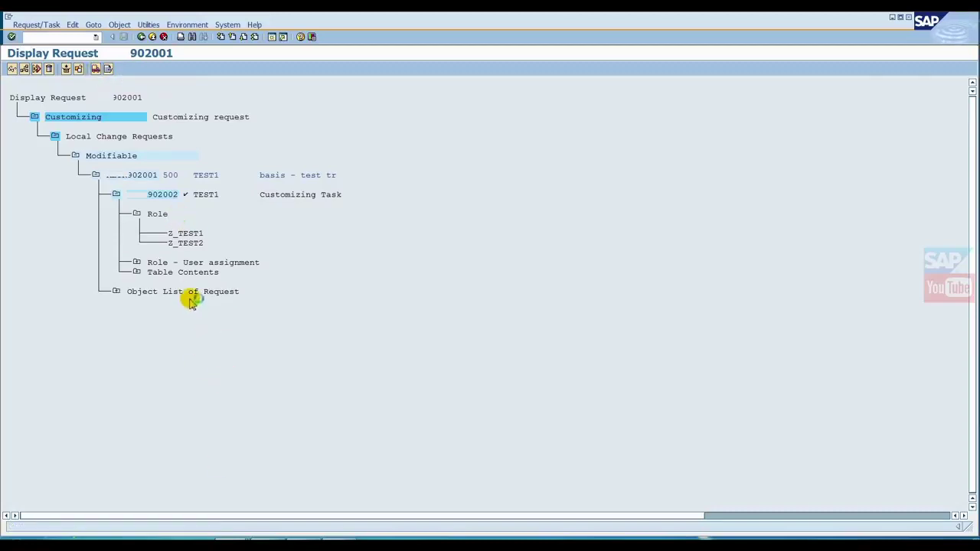
key("F9")
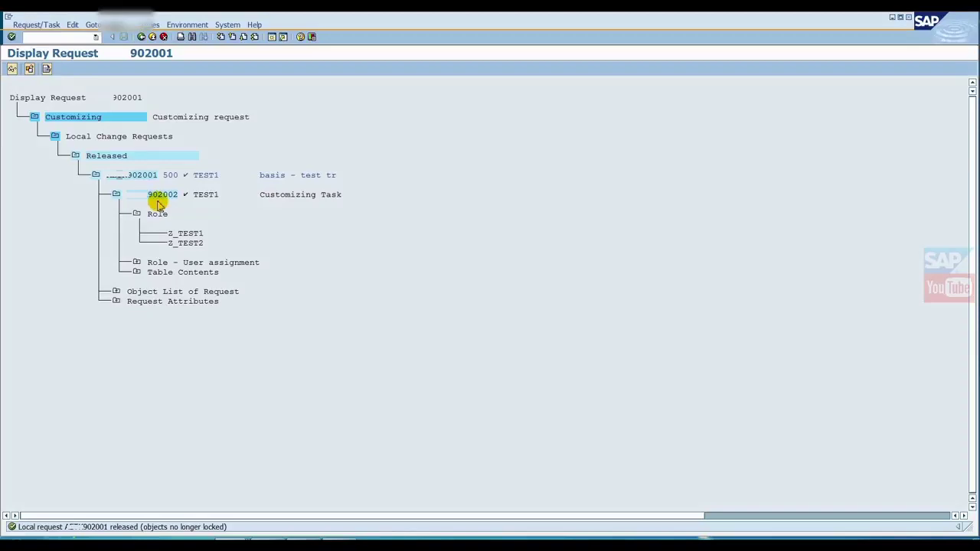
Step: Switch back to Role Maintenance and start transporting role Z_TEST3 with generated profiles, personalization data and direct user assignments included
left_click(271, 537)
left_click(256, 494)
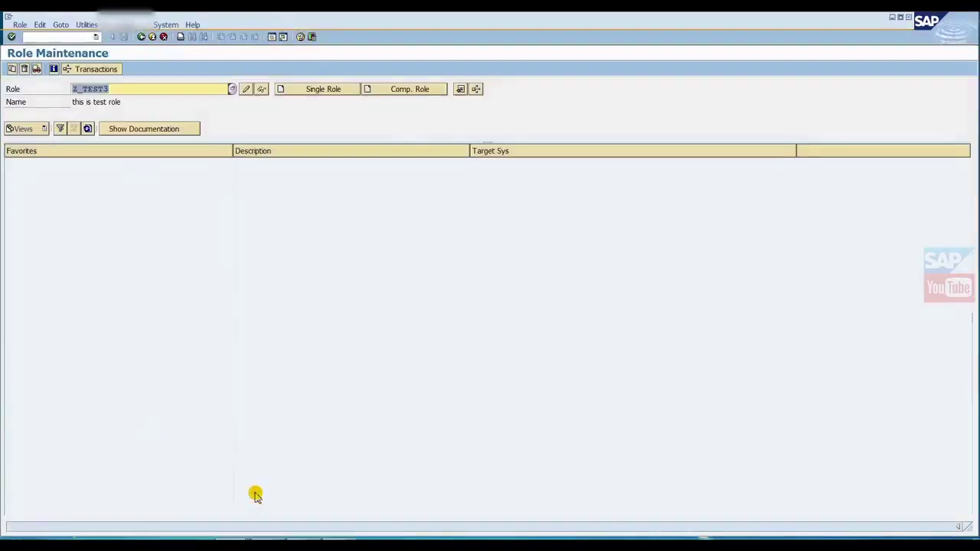
left_click(36, 70)
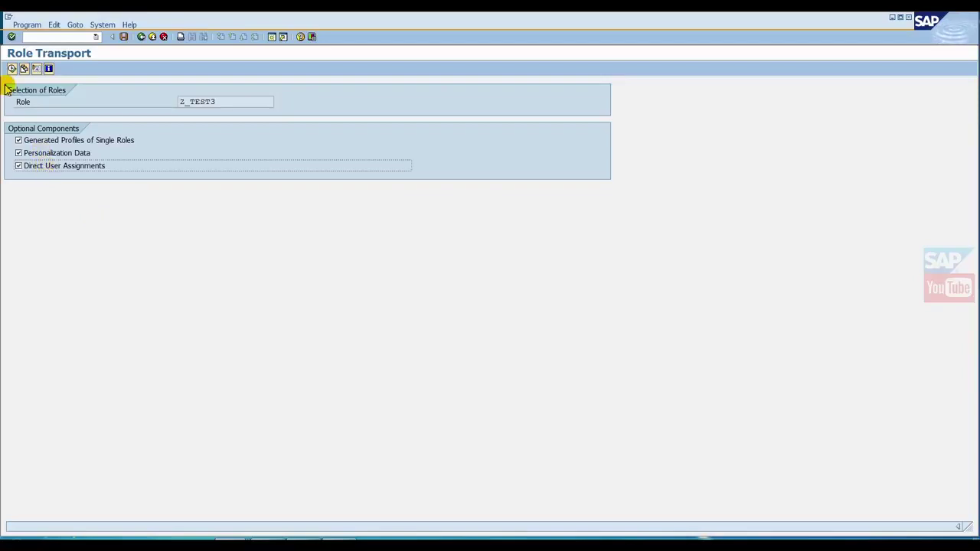
left_click(11, 69)
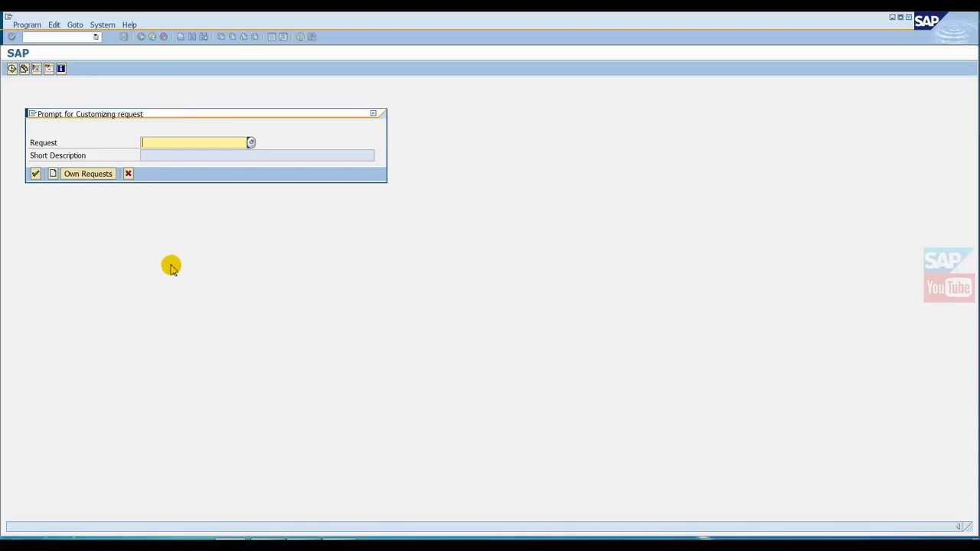
Step: Copy request number 902001 from the Transport Organizer session and try to record role Z_TEST3 in that customizing request
mouse_move(232, 545)
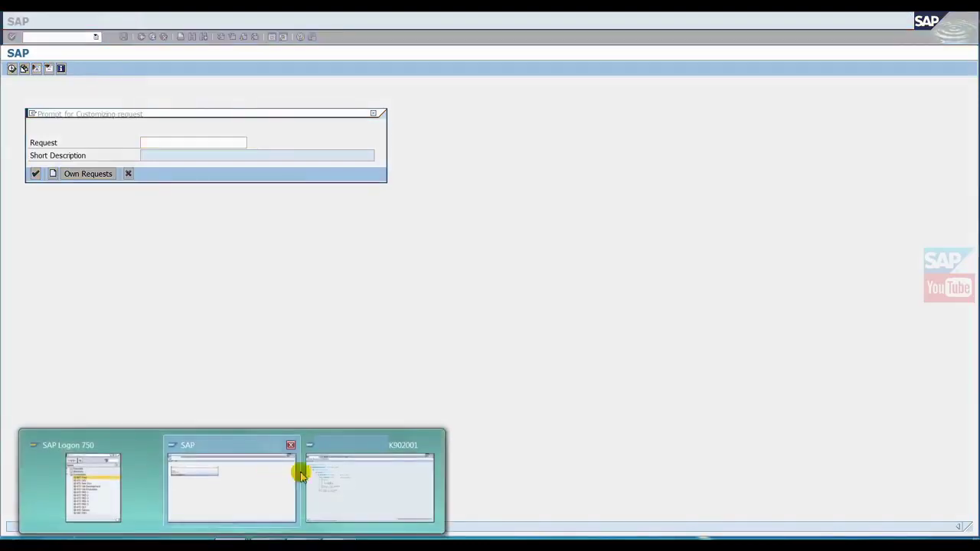
left_click(331, 480)
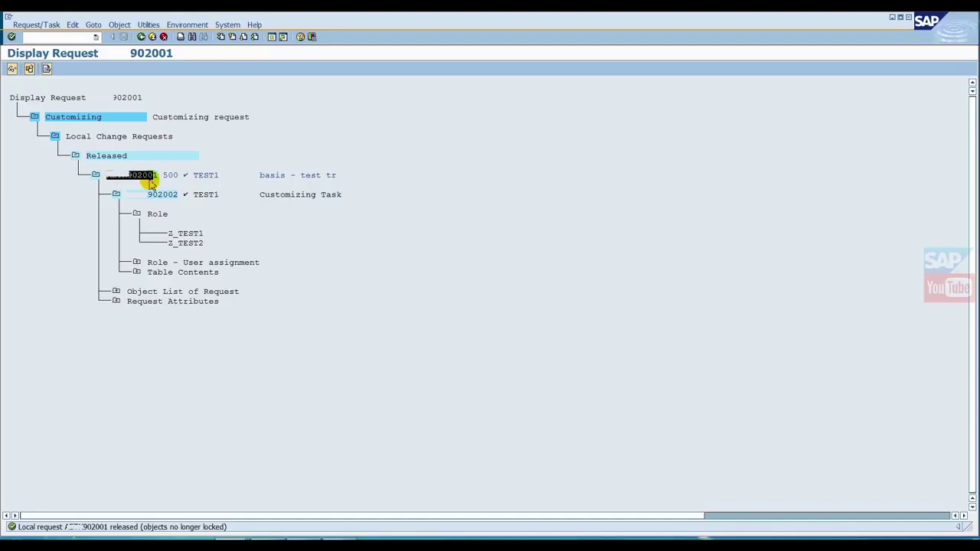
key("alt+Tab")
type("902001")
key("Return")
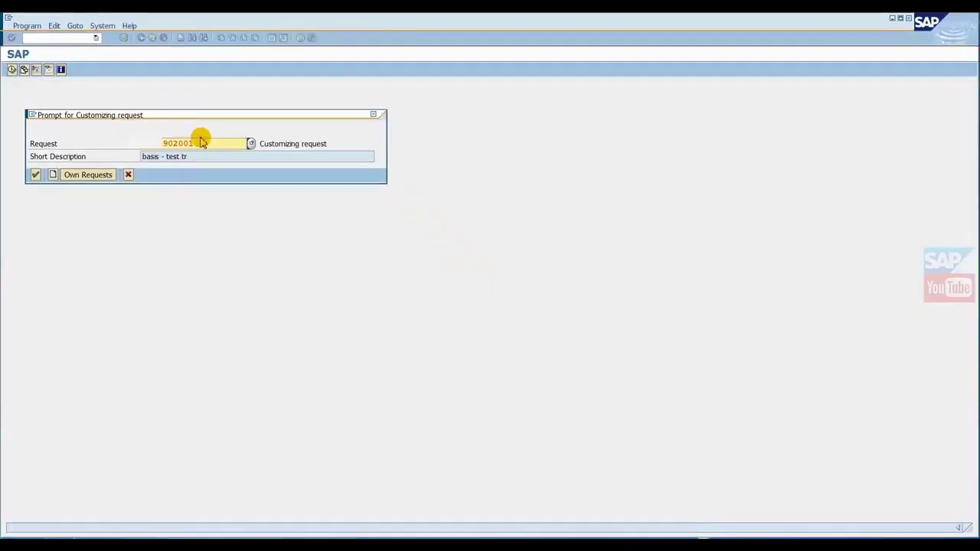
left_click(35, 176)
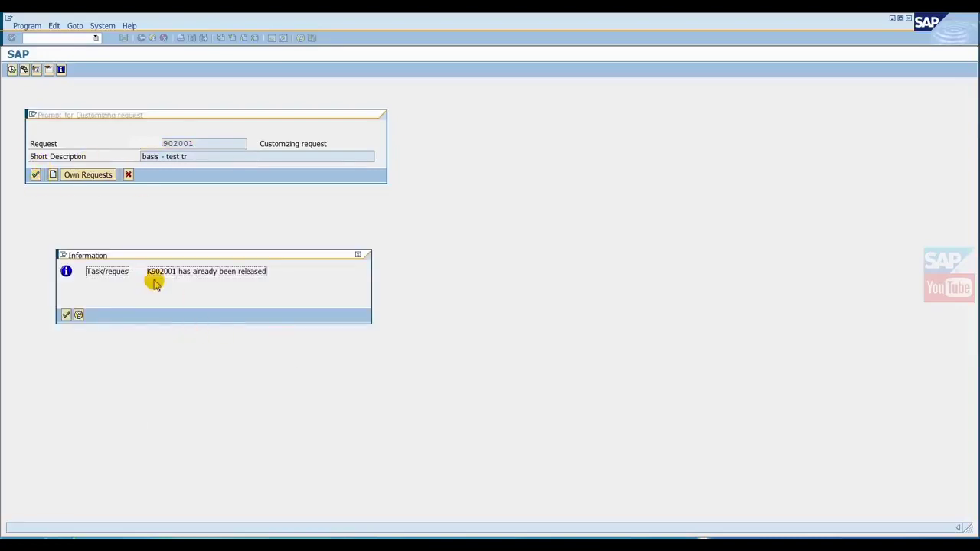
Step: Open a new session from the request display and bring up the Data Browser selection for table E070
mouse_move(254, 518)
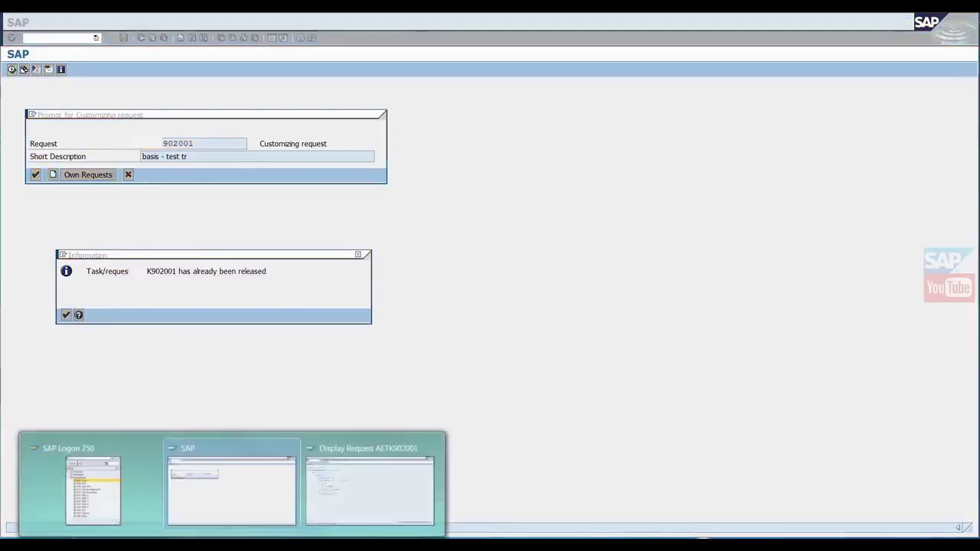
left_click(383, 484)
left_click(272, 38)
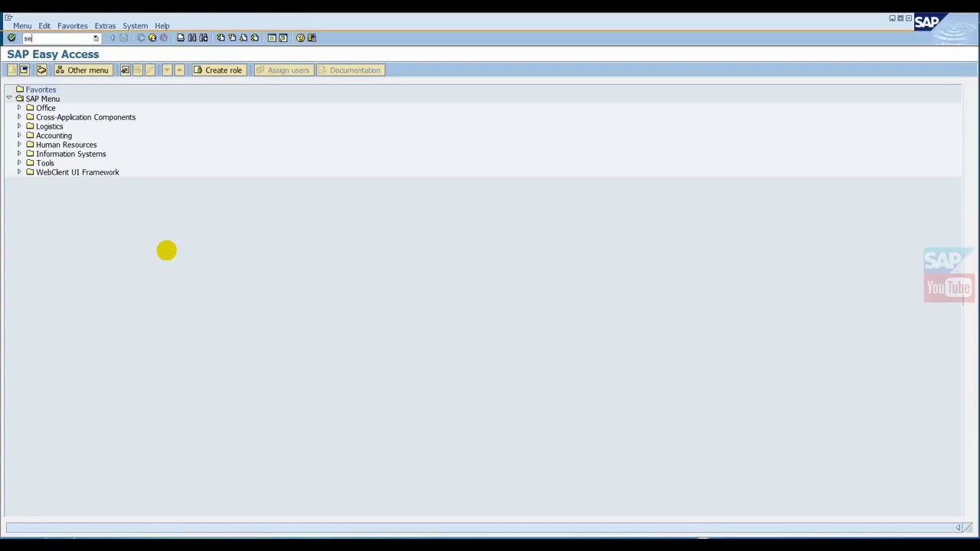
key("Return")
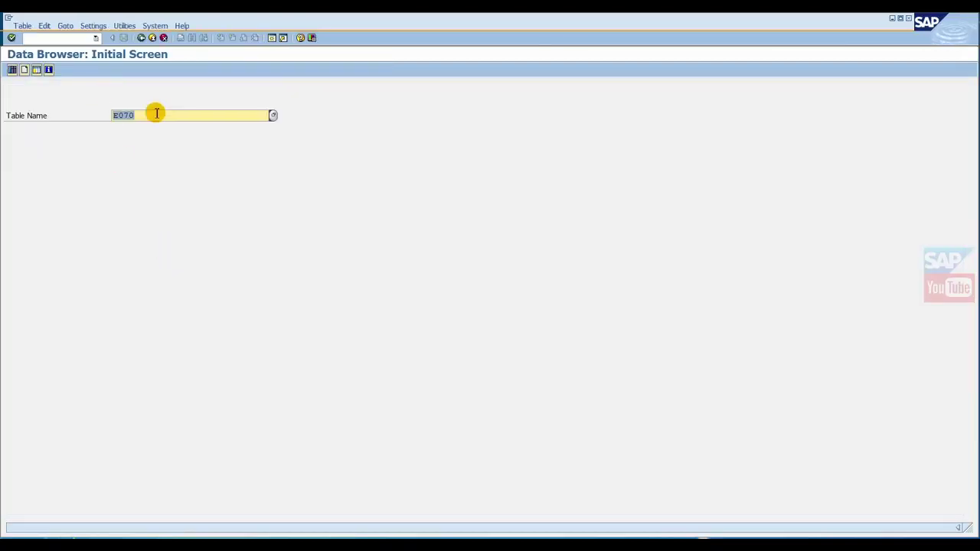
key("Return")
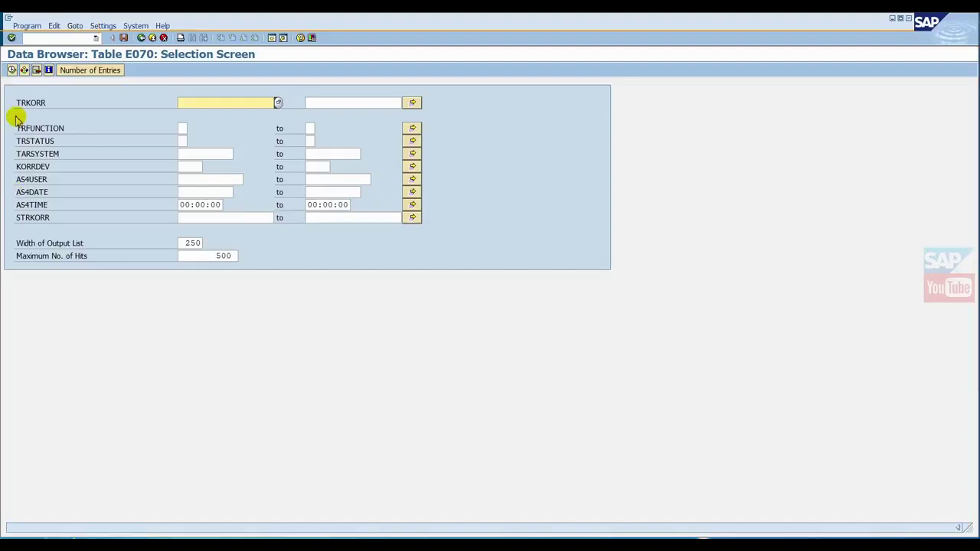
left_click(104, 27)
left_click(118, 60)
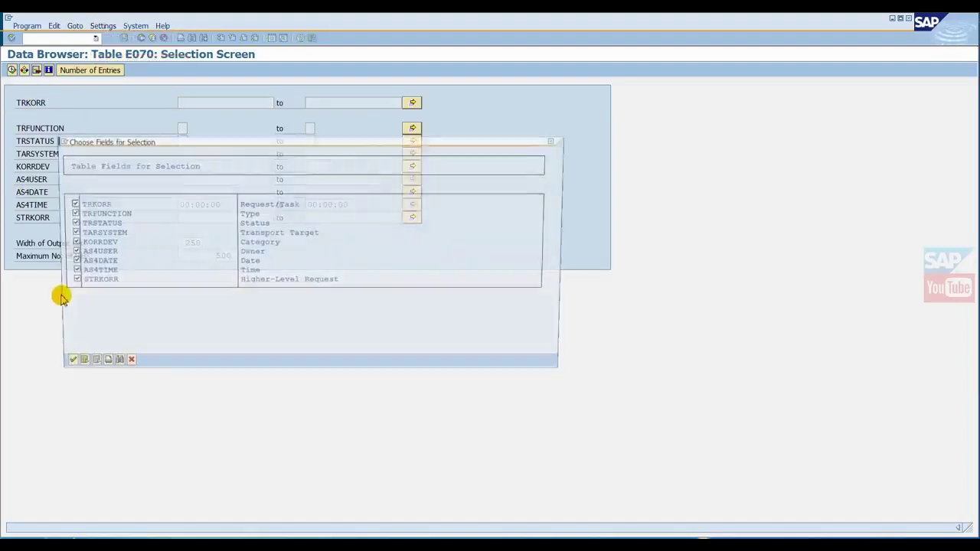
left_click(122, 367)
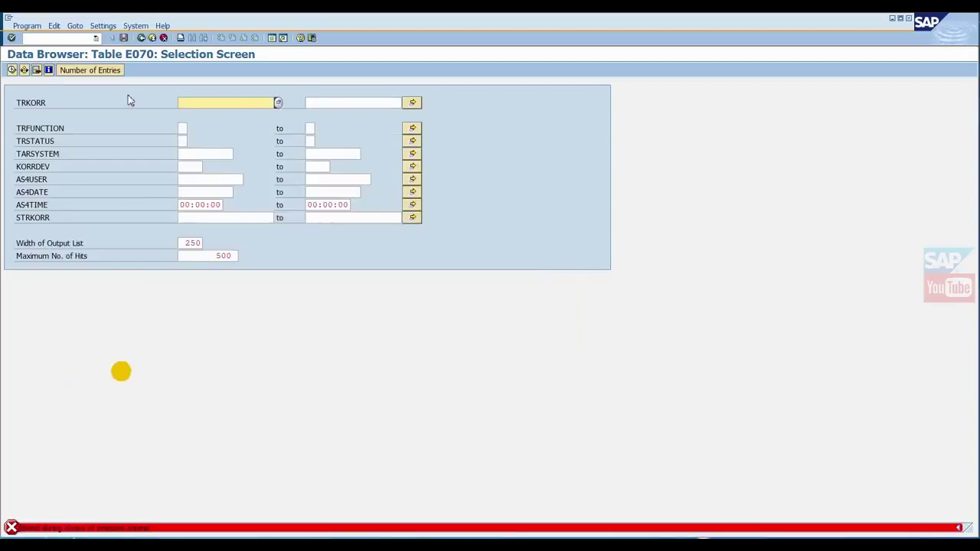
Step: Set the Data Browser user parameters to show field labels instead of technical field names
left_click(103, 27)
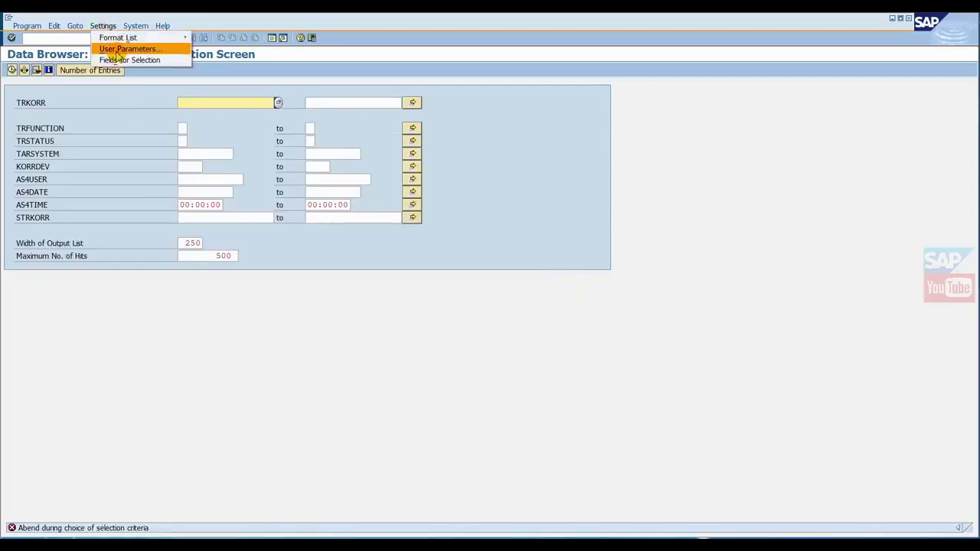
left_click(117, 49)
left_click(69, 273)
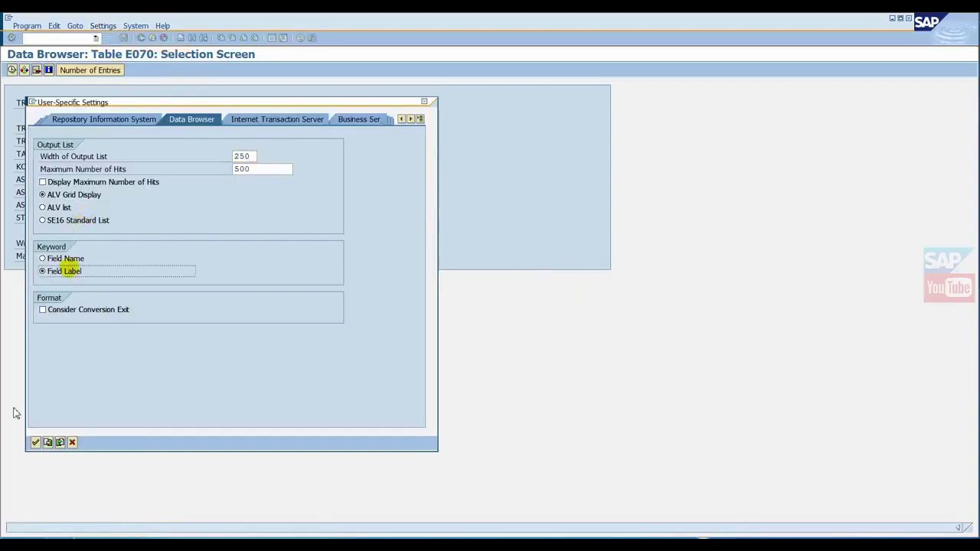
left_click(35, 443)
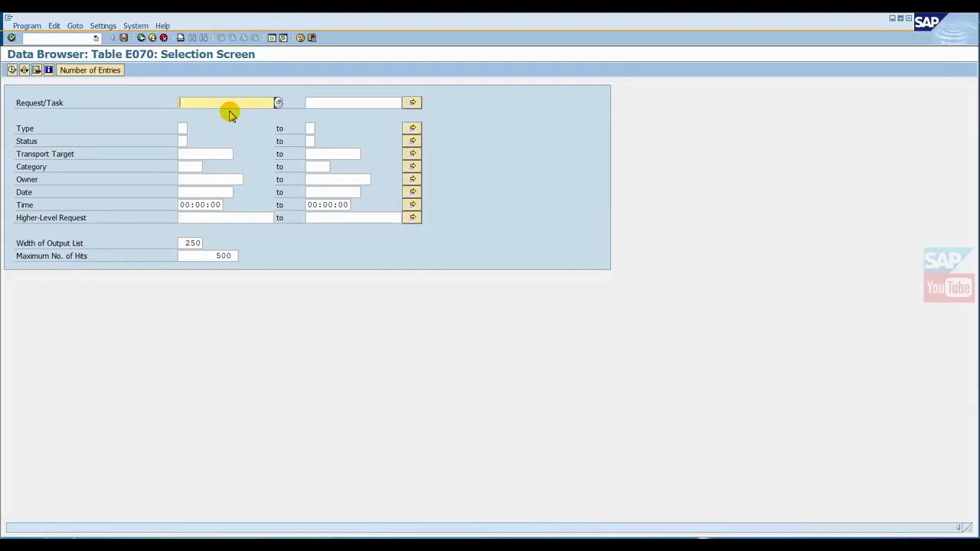
Step: Look up request 902001 in table E070 and check what its request/task status code means among the possible values
left_click(12, 70)
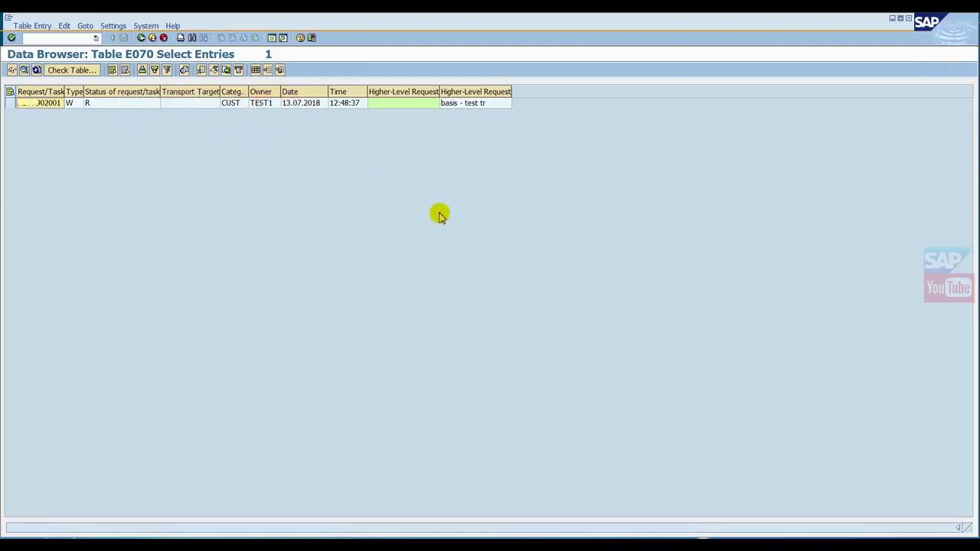
left_click(107, 103)
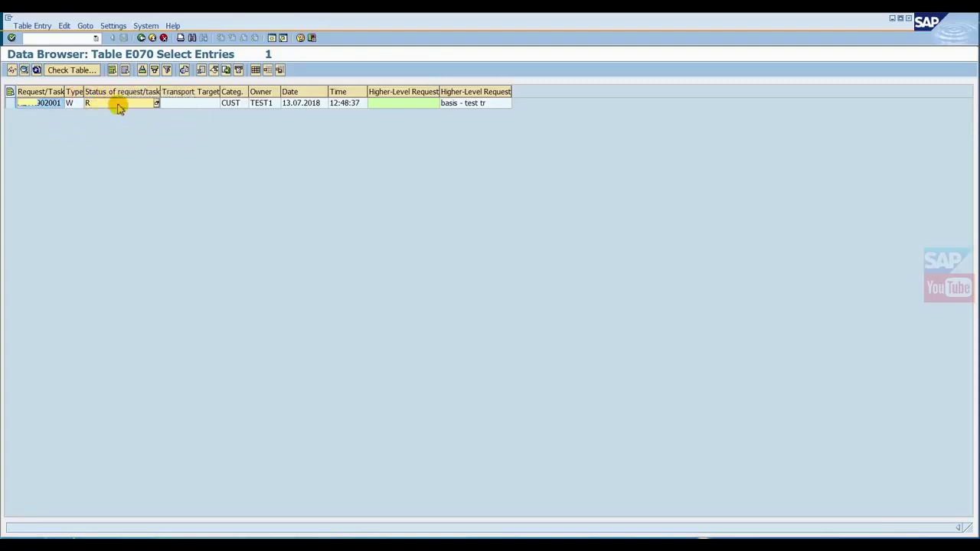
left_click(156, 104)
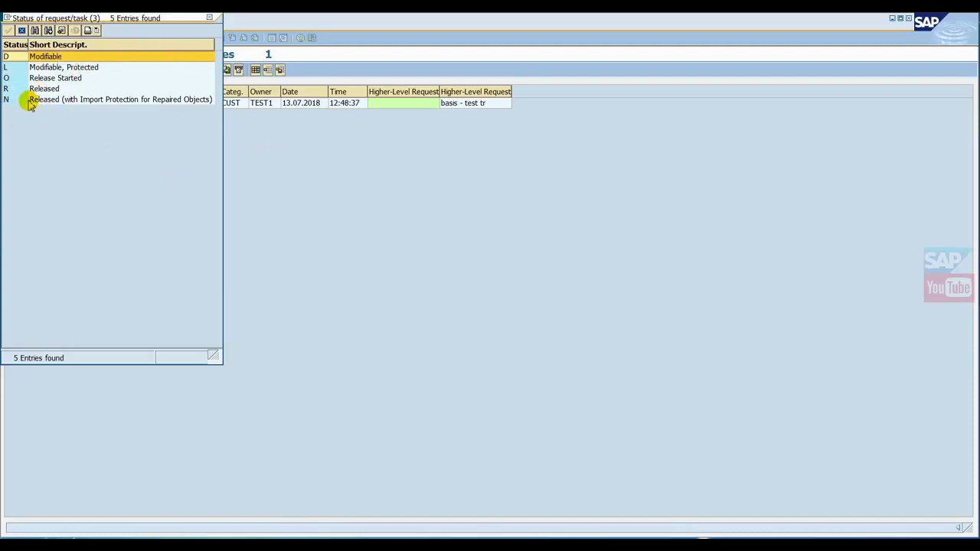
left_click(209, 17)
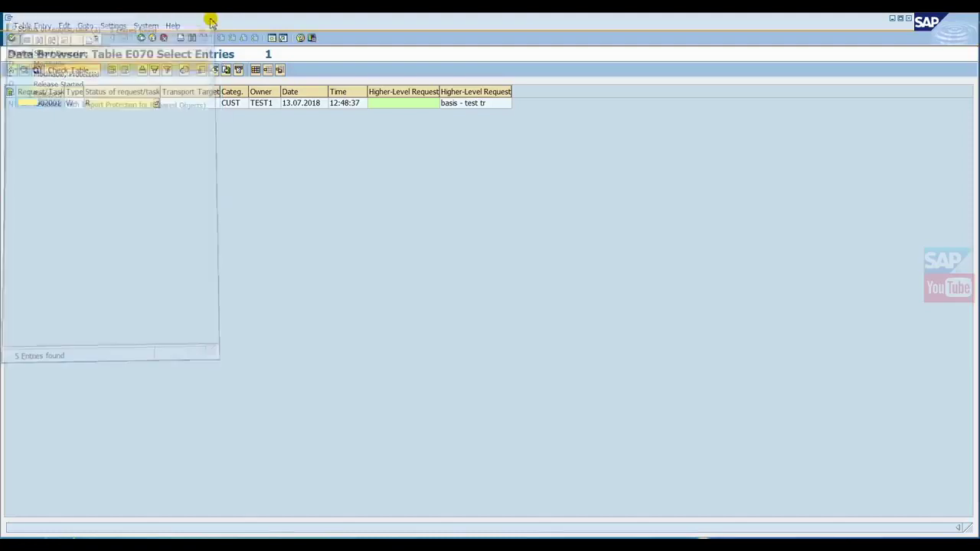
Step: In a new session, run program RDDIT076 through transaction SA38 for request 902001
left_click(272, 38)
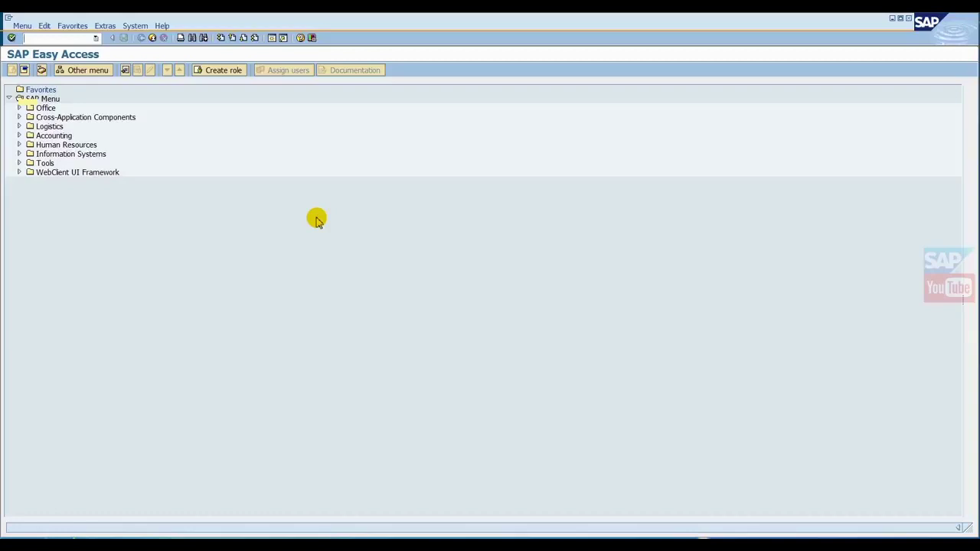
type("sa38")
key("Return")
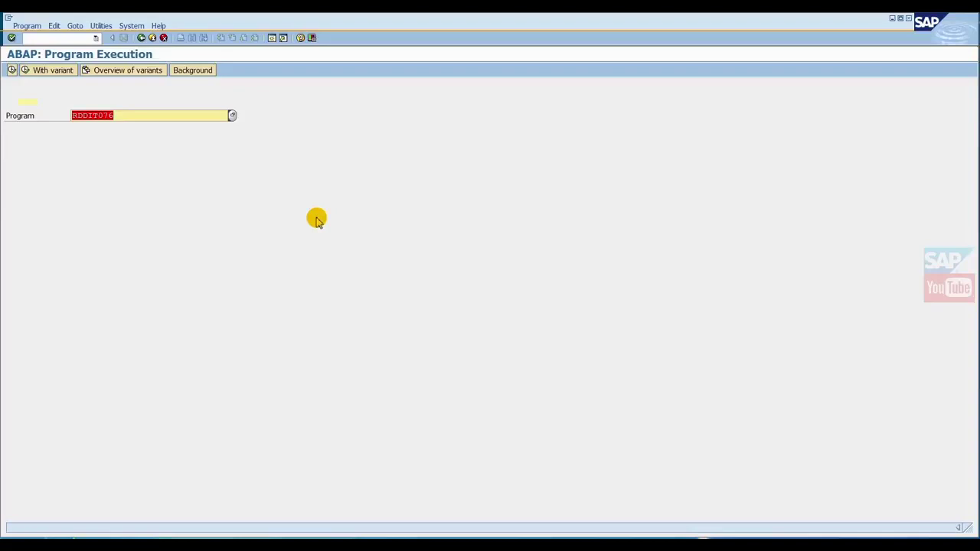
key("F8")
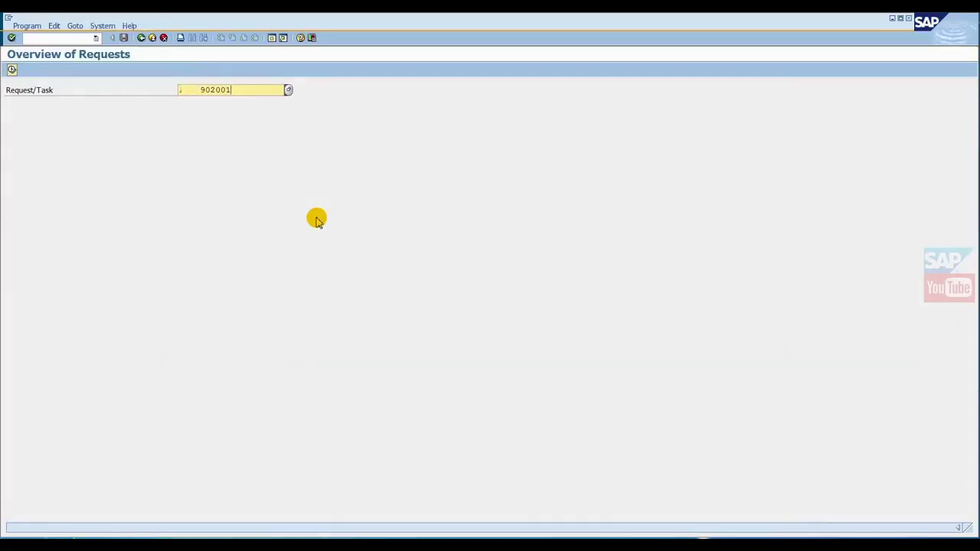
type("902001")
key("F8")
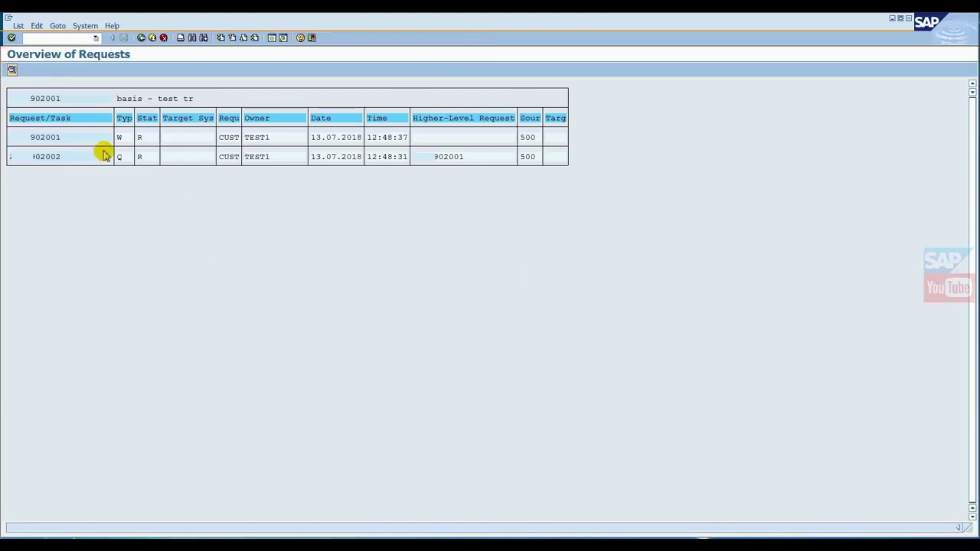
Step: Change the status of task 902002 to D and save the change
double_click(140, 157)
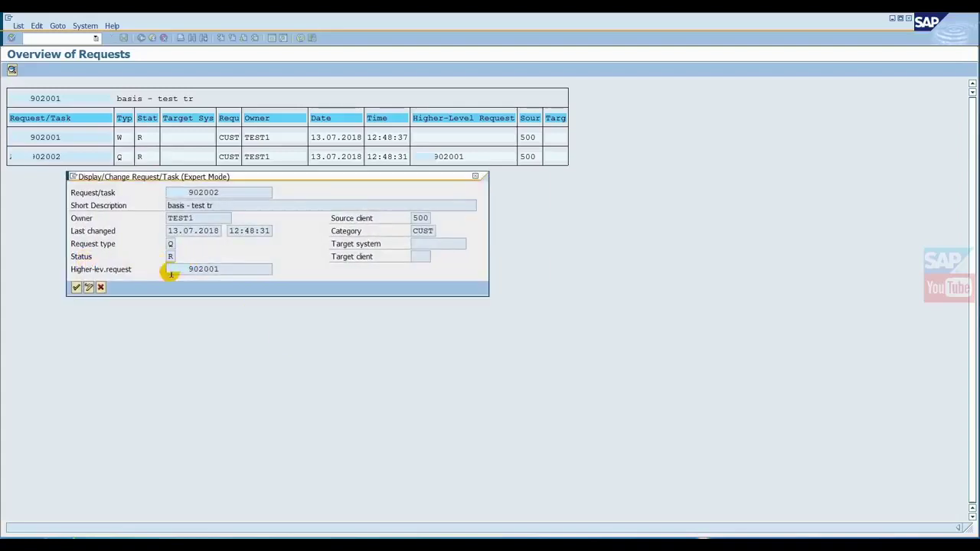
left_click(89, 288)
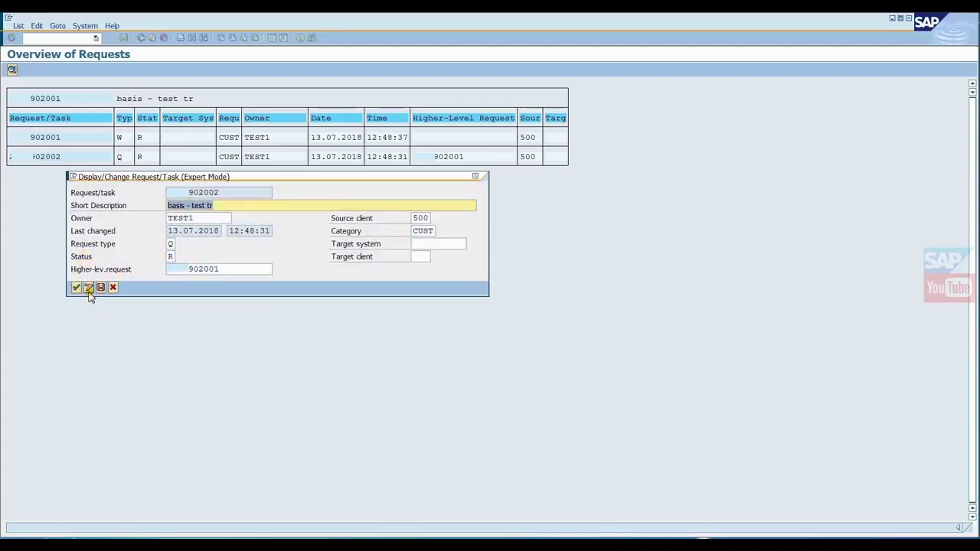
left_click(171, 258)
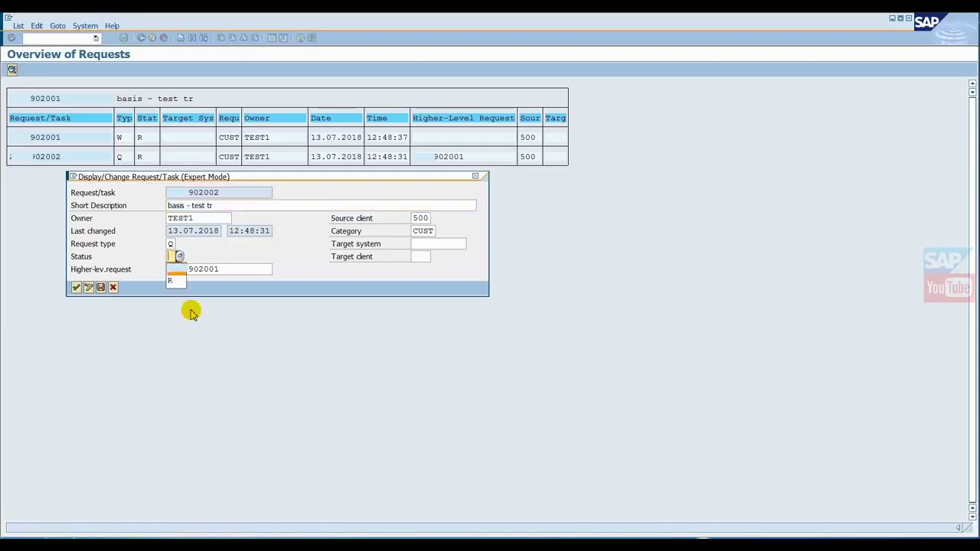
key("Return")
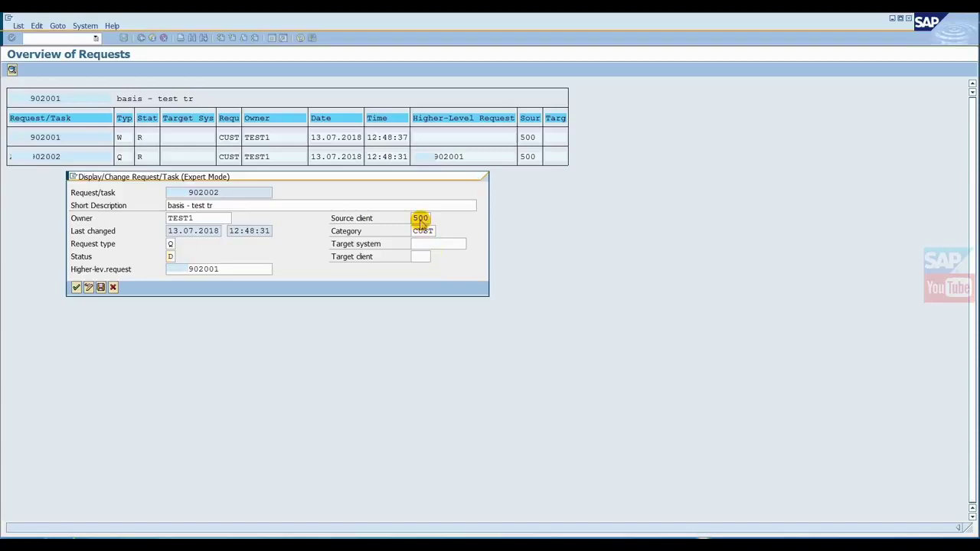
key("F12")
left_click(190, 202)
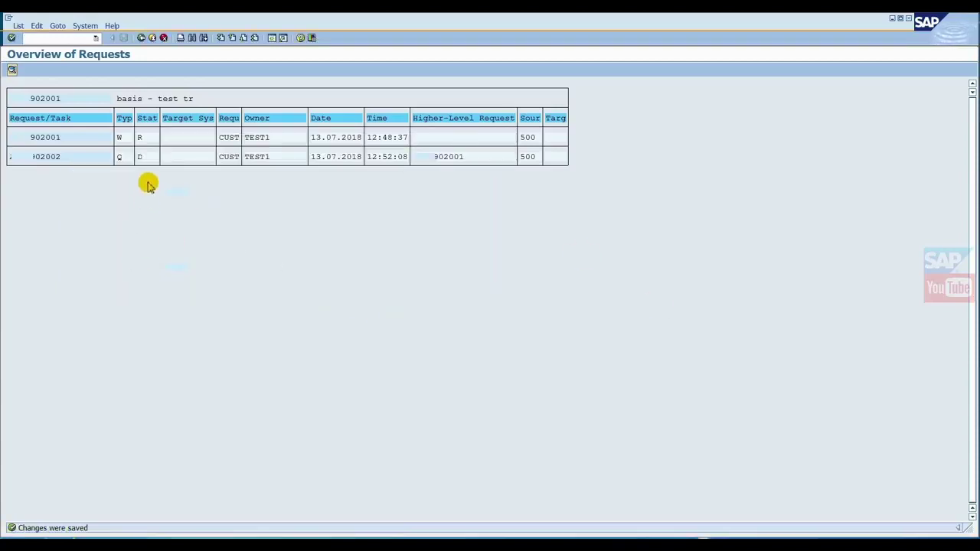
Step: Change the status of request 902001 to D, save it, and exit the program to SAP Easy Access
double_click(144, 136)
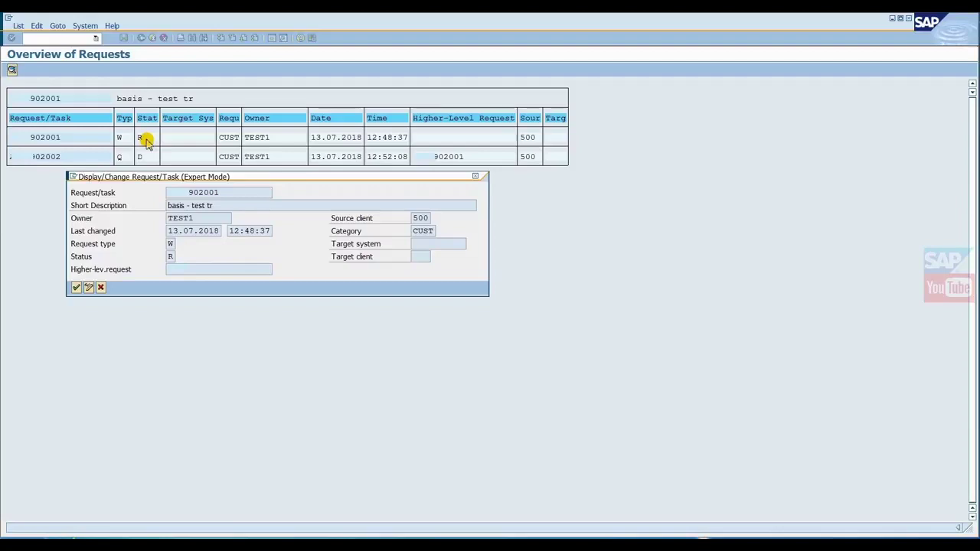
left_click(89, 287)
left_click(172, 257)
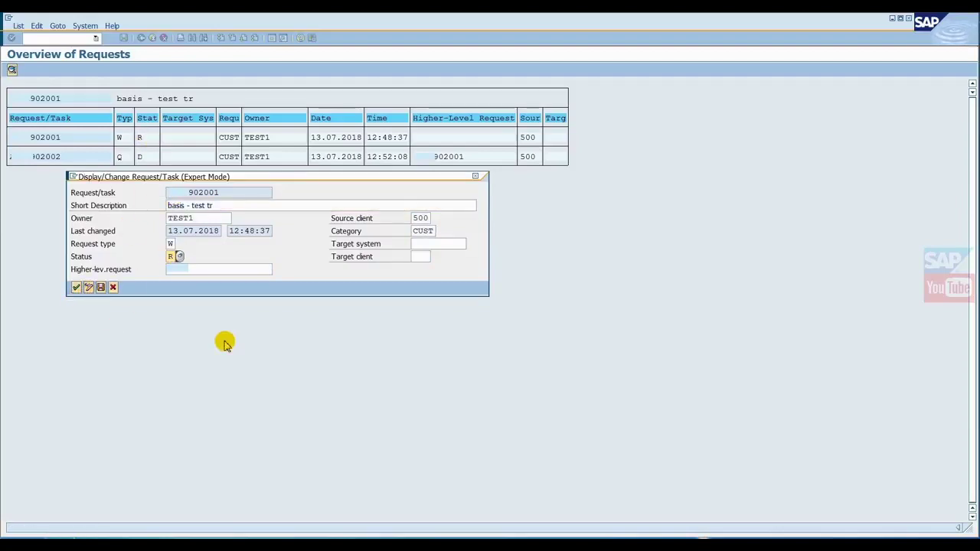
key("Return")
key("F12")
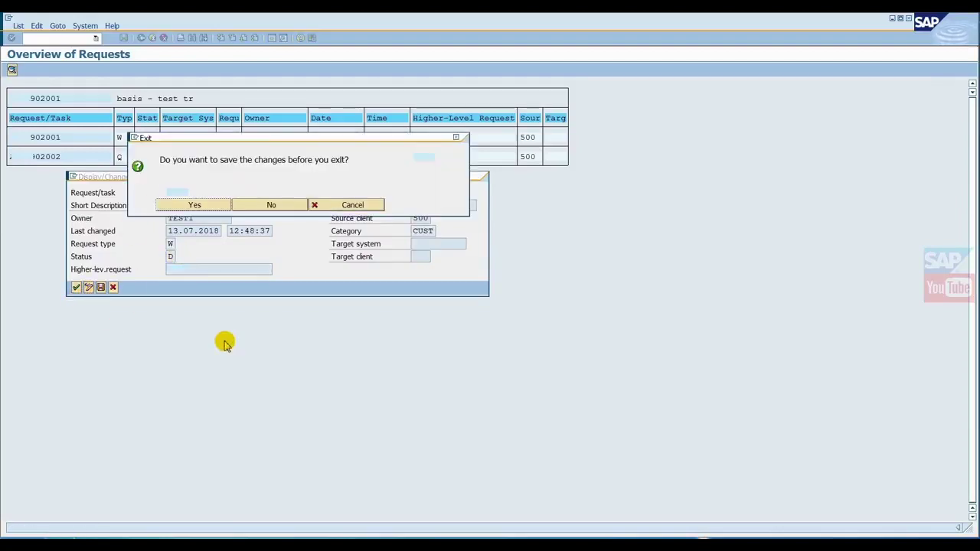
key("Return")
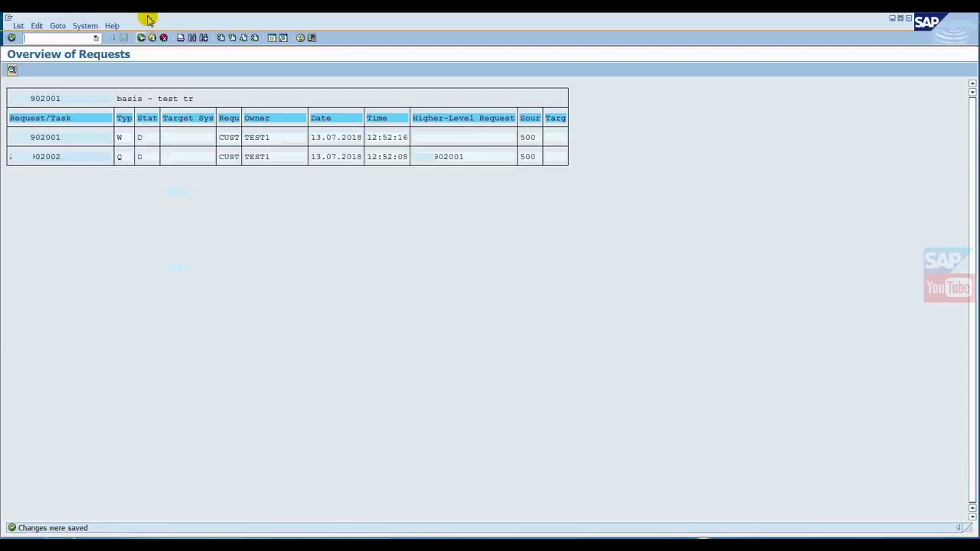
left_click(151, 37)
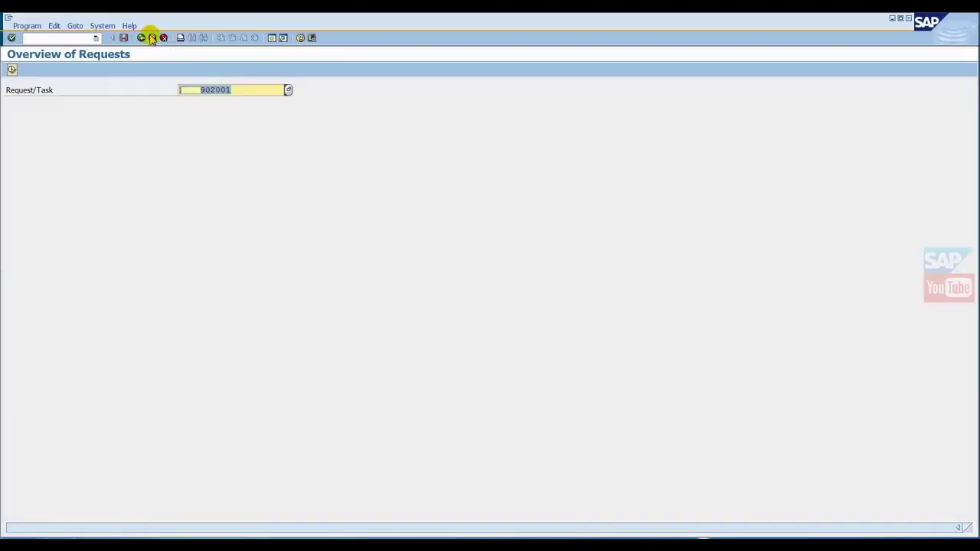
left_click(152, 38)
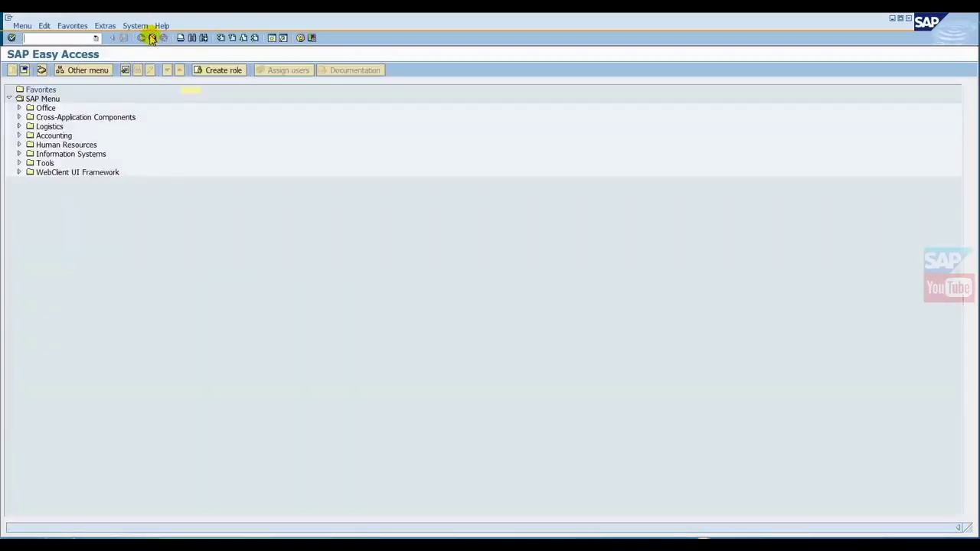
Step: Switch to the table E070 session and refresh the entry for request 902001 to check its status
left_click(219, 526)
left_click(481, 481)
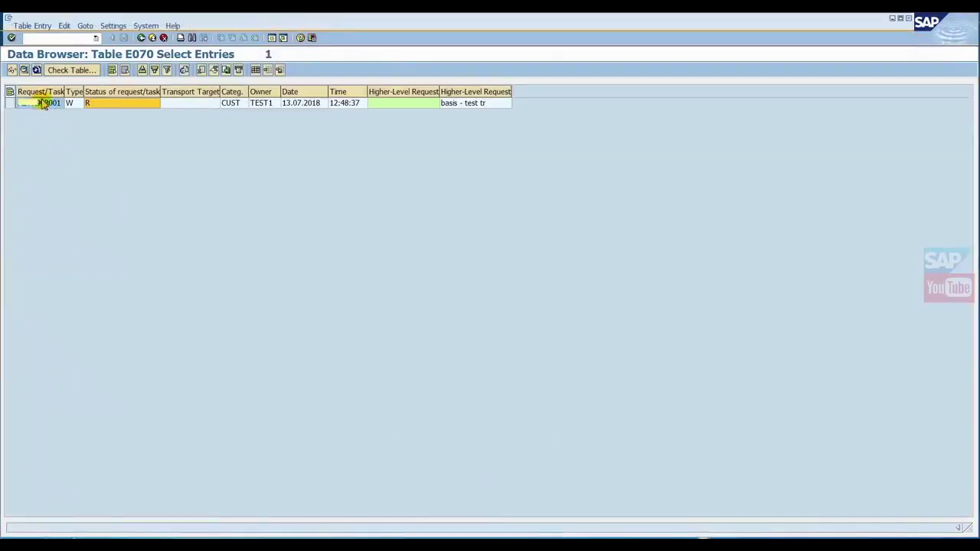
left_click(93, 106)
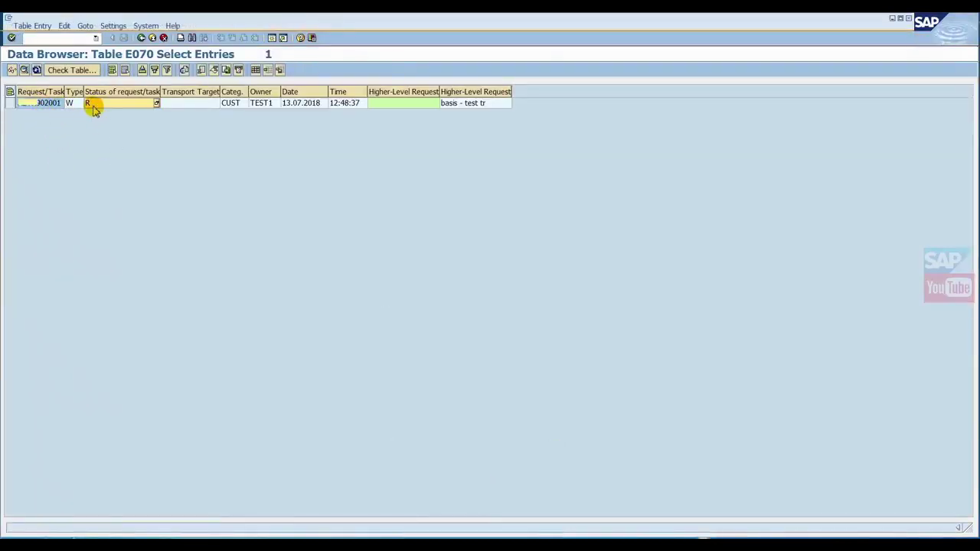
left_click(35, 72)
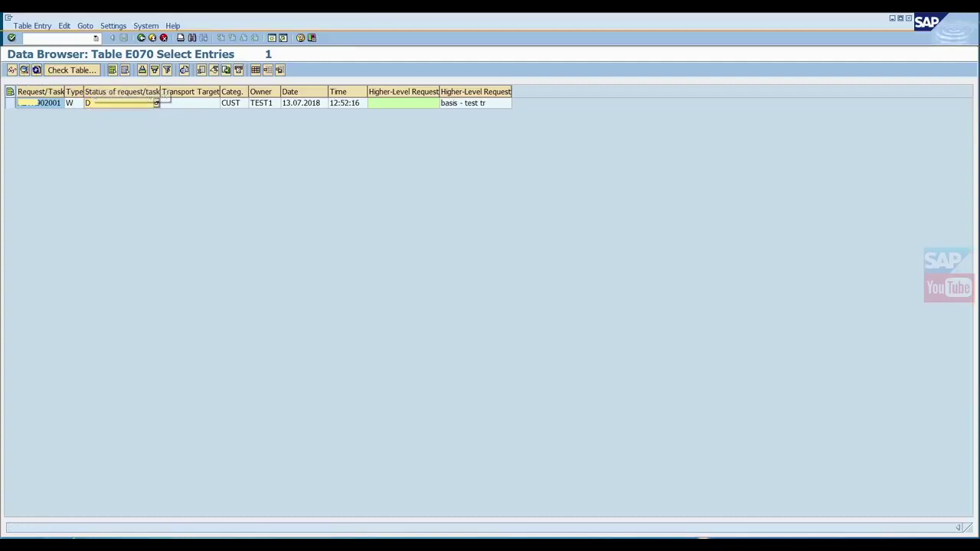
Step: Redisplay request 902001 in the Transport Organizer and expand task 902002 to check the roles it contains
left_click(325, 505)
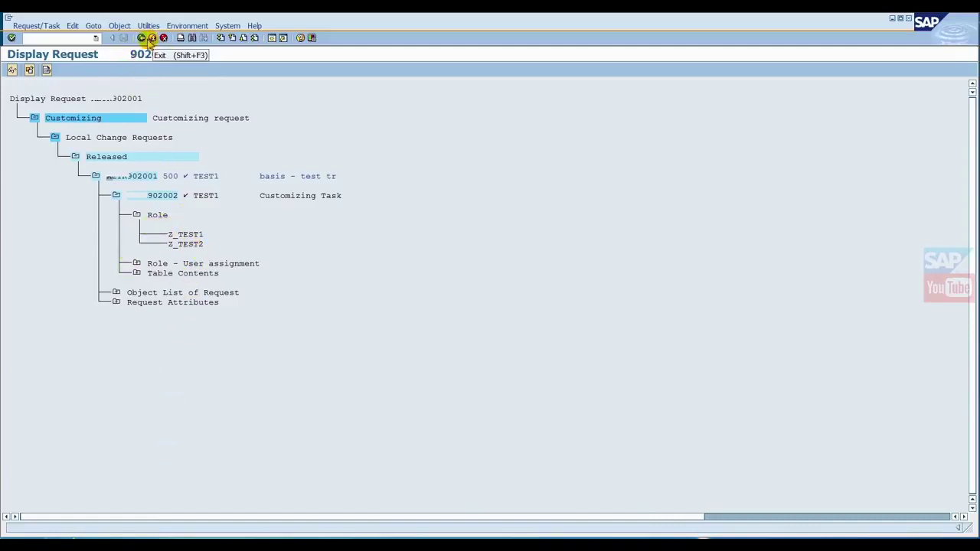
left_click(152, 38)
key("Return")
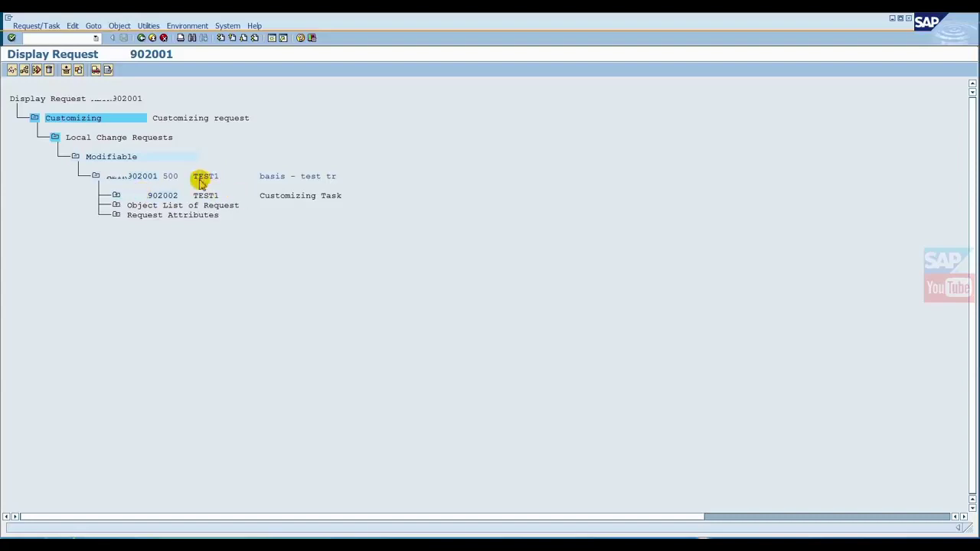
left_click(116, 196)
left_click(137, 214)
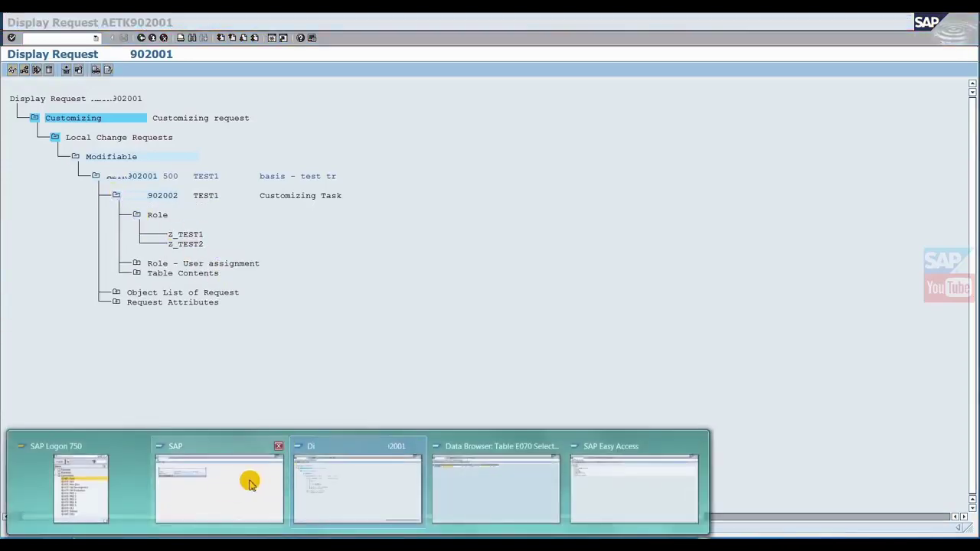
Step: Record role Z_TEST3 in customizing request 902001 and return to the Role Transport selection
left_click(251, 479)
left_click(65, 315)
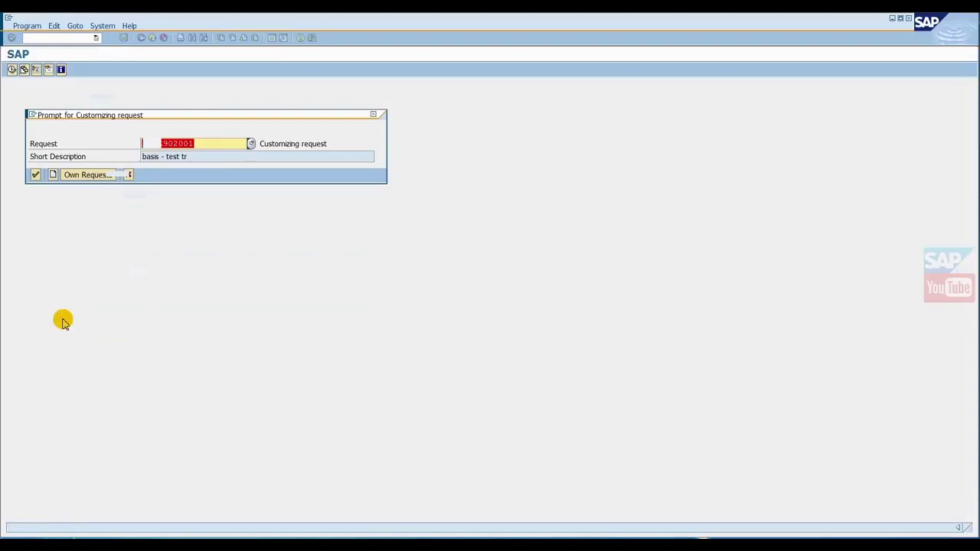
left_click(36, 175)
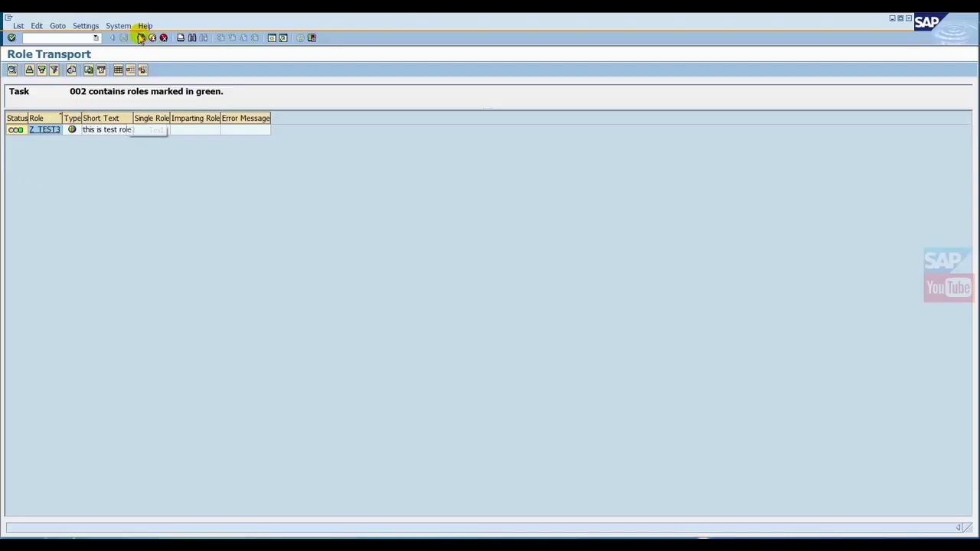
left_click(141, 38)
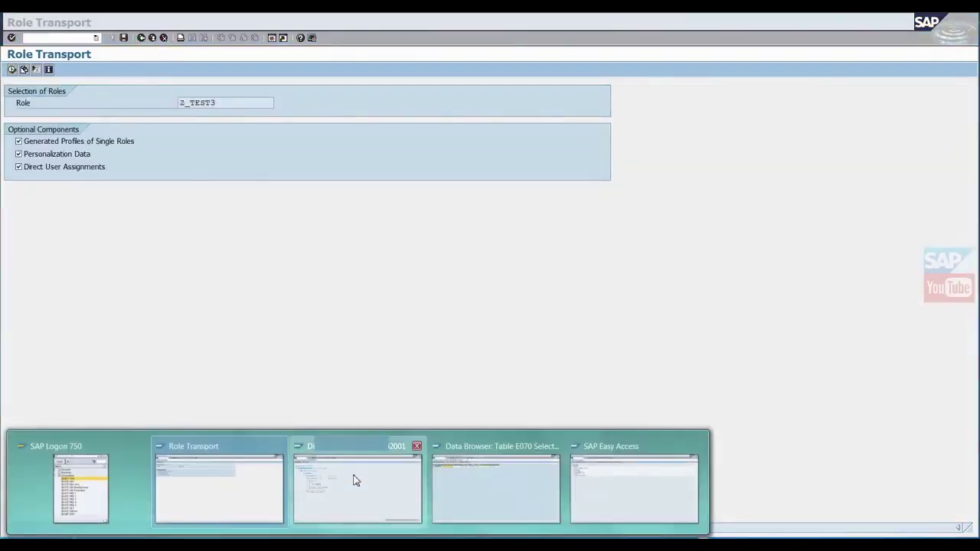
Step: Redisplay request 902001 in the Transport Organizer and expand the Role list of task 902002 to check its roles
left_click(354, 480)
left_click(142, 38)
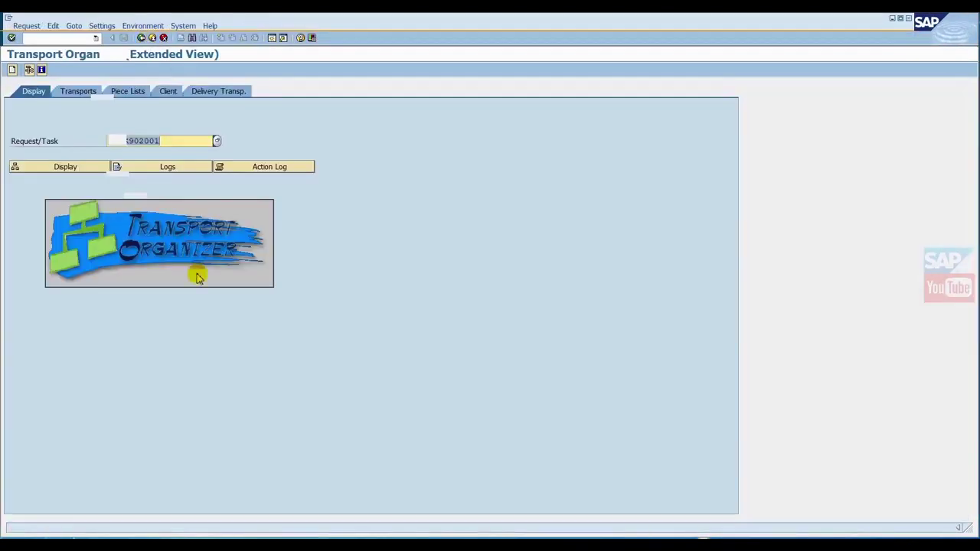
key("Return")
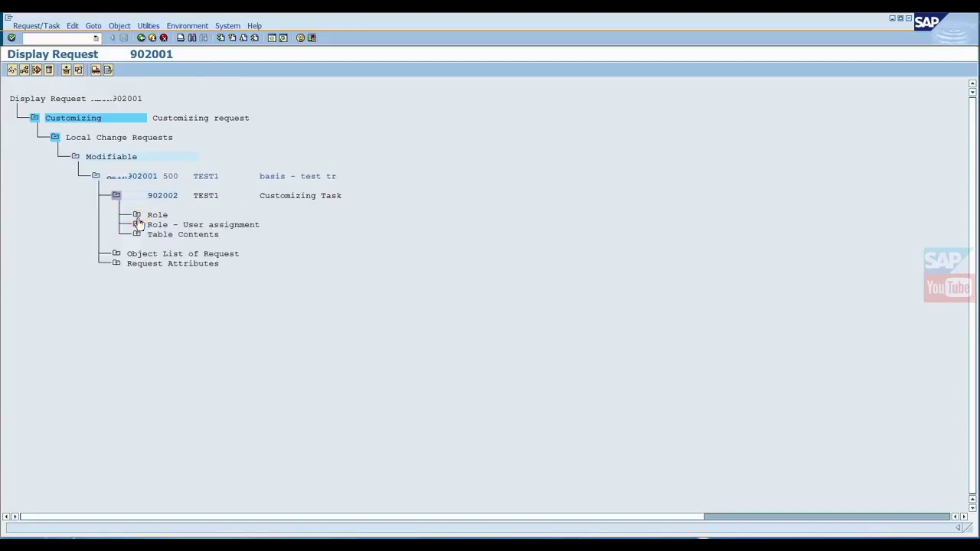
left_click(136, 215)
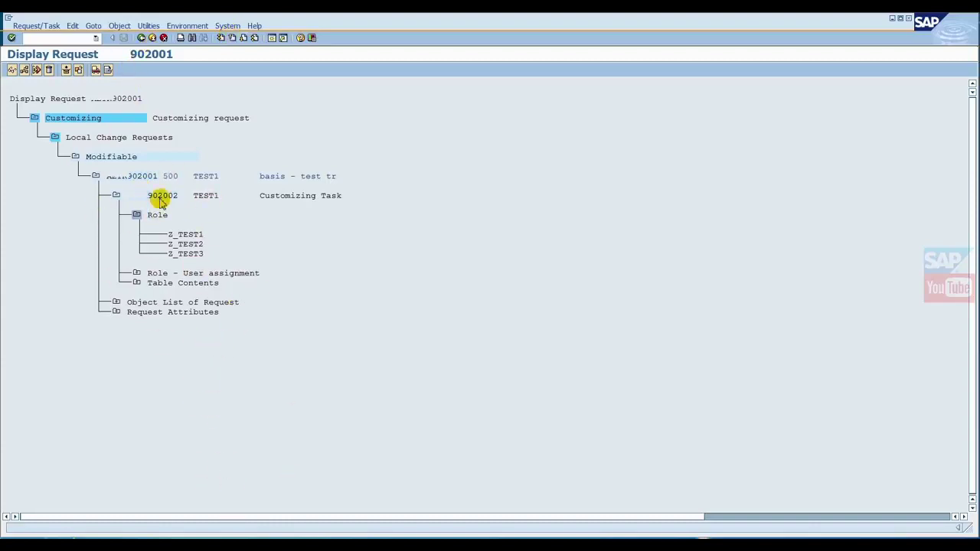
Step: Copy request number 902001 from its refreshed display and complete the TRKORR value of the select statement in Notepad with it
left_click(140, 38)
key("Return")
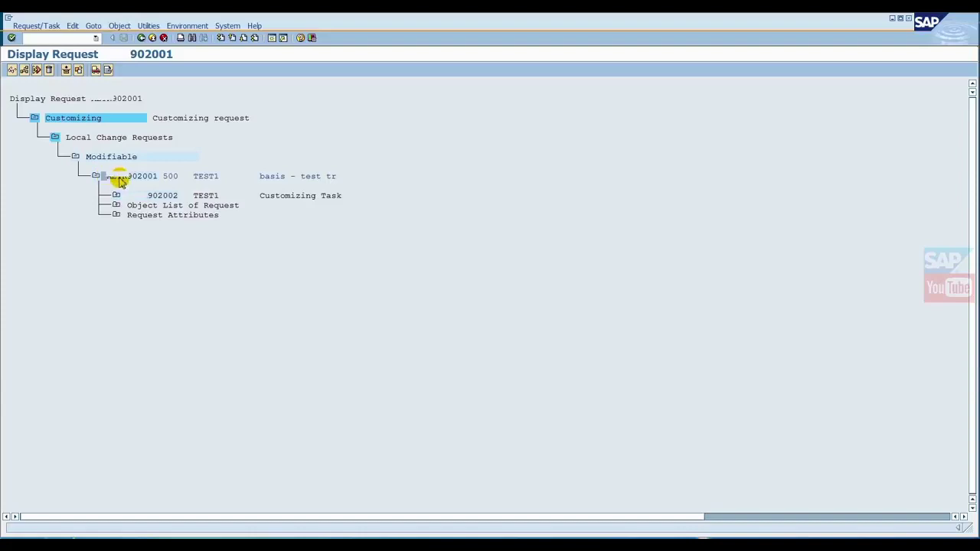
left_click_drag(110, 180, 153, 186)
left_click_drag(157, 184, 132, 181)
key("ctrl+c")
key("alt+Tab")
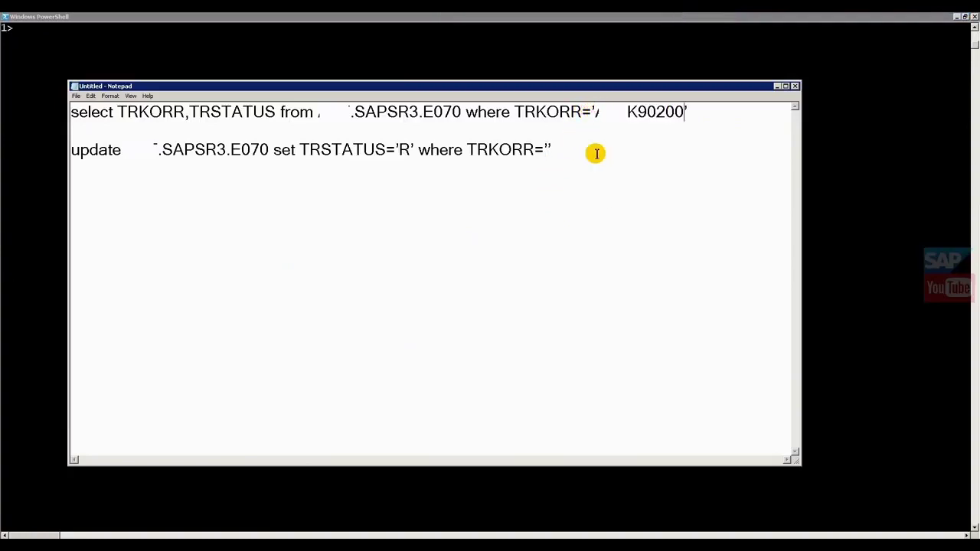
type("1")
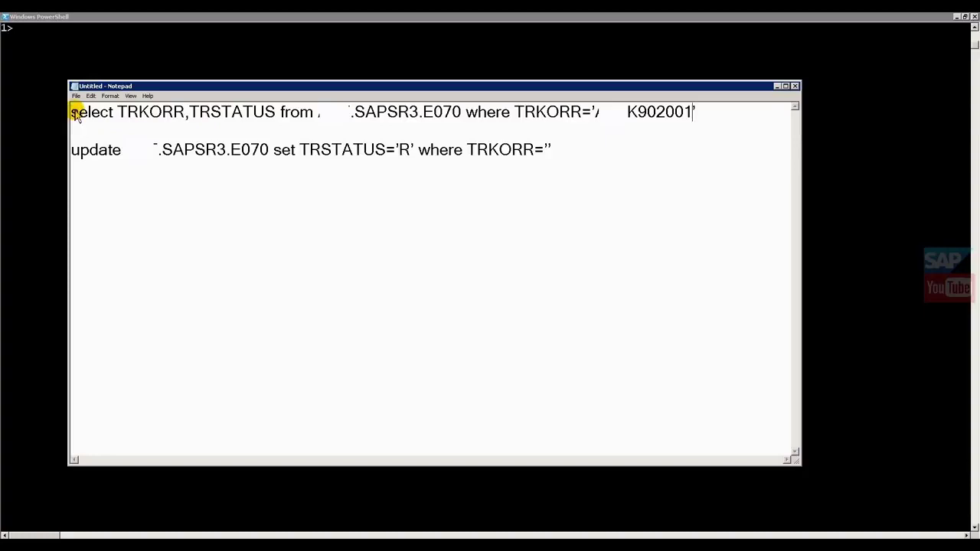
Step: Run the select statement on SAPSR3.E070 in the PowerShell SQL prompt to query the TRSTATUS of request 902001
left_click_drag(71, 112, 730, 103)
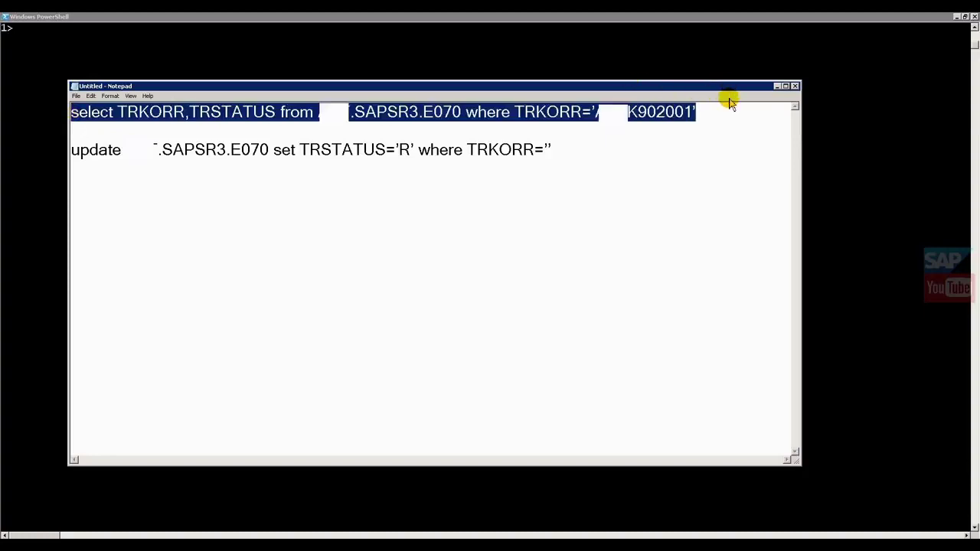
left_click(364, 74)
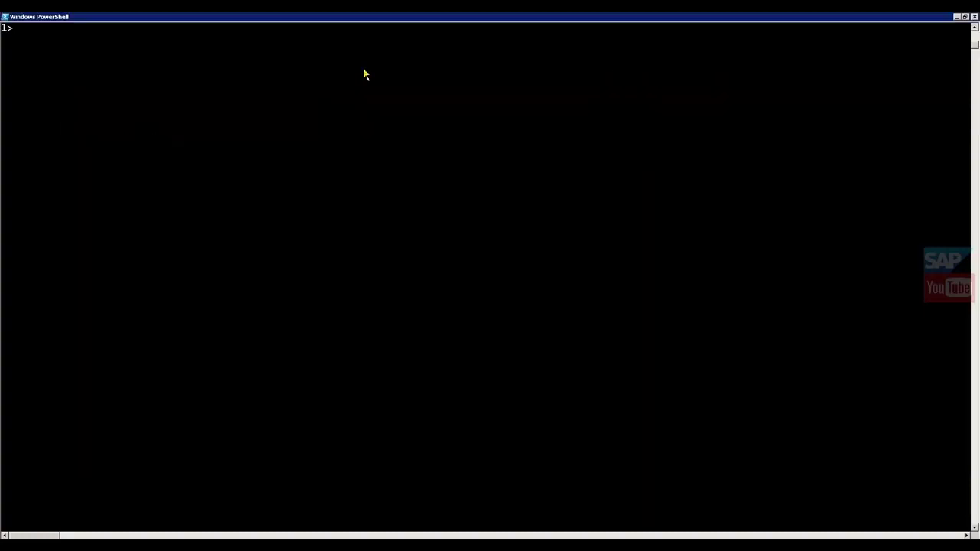
right_click(363, 74)
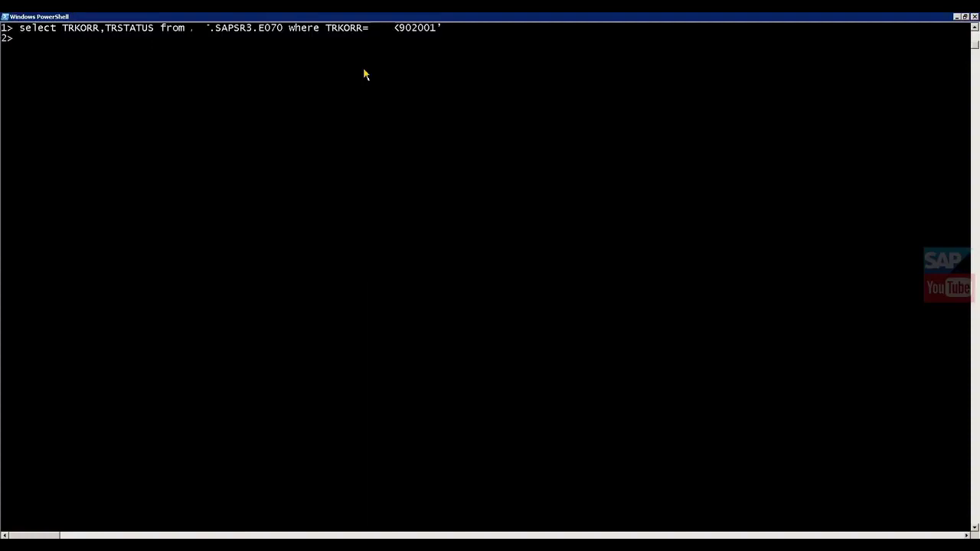
type("go")
key("Return")
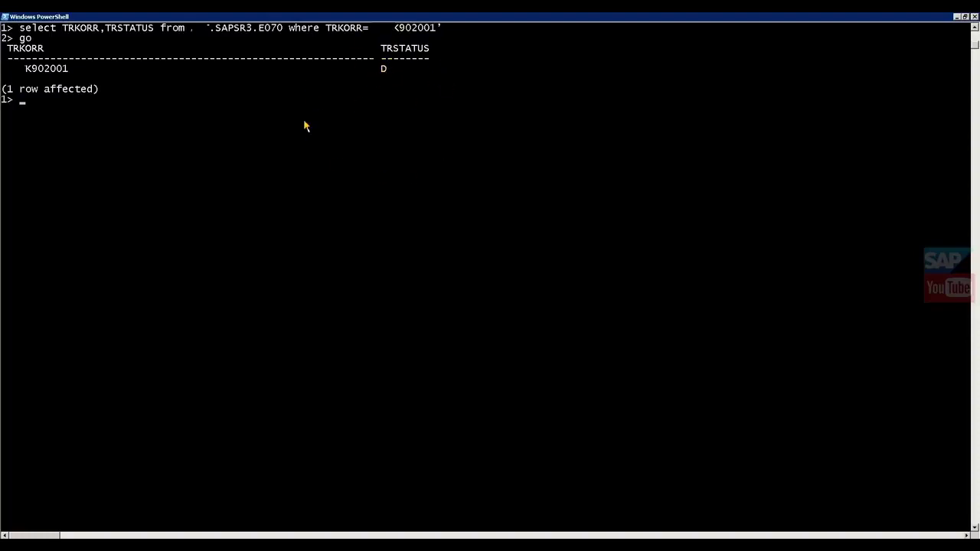
Step: In Notepad, copy the request number from the select statement into the empty TRKORR value of the update statement
key("alt+Tab")
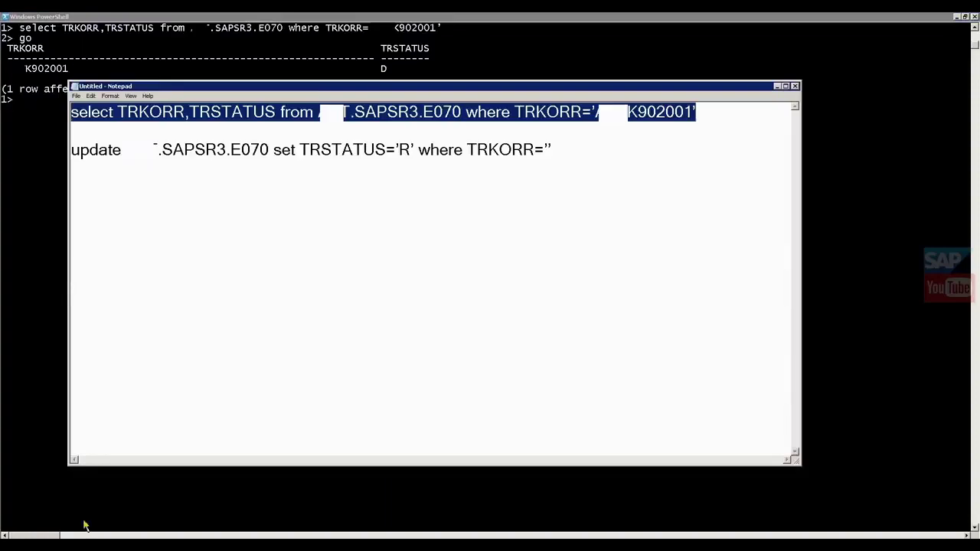
left_click(638, 112)
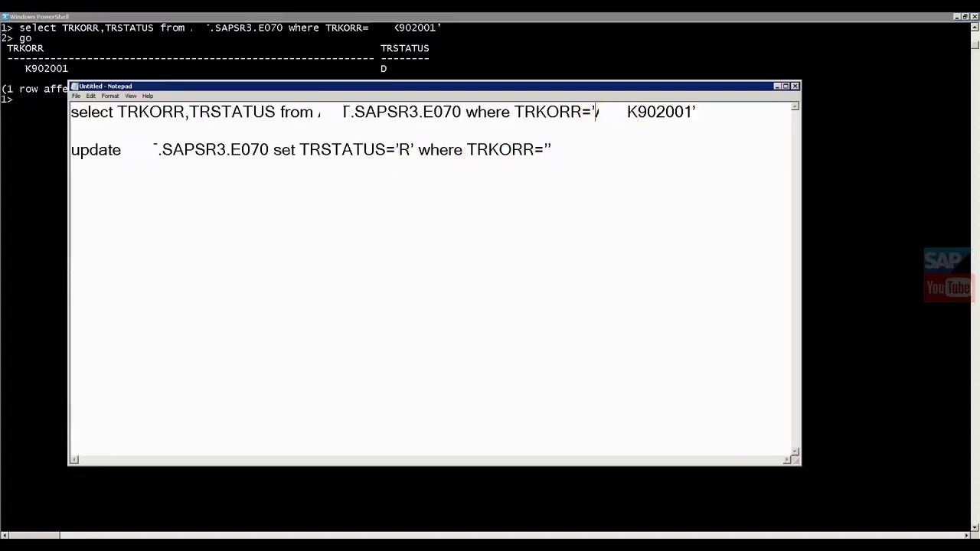
left_click_drag(597, 112, 694, 112)
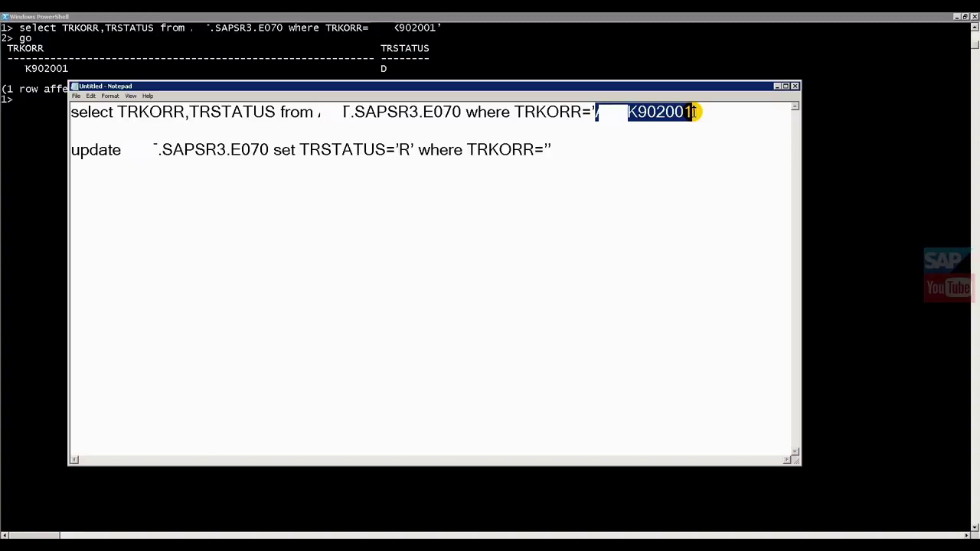
left_click(546, 150)
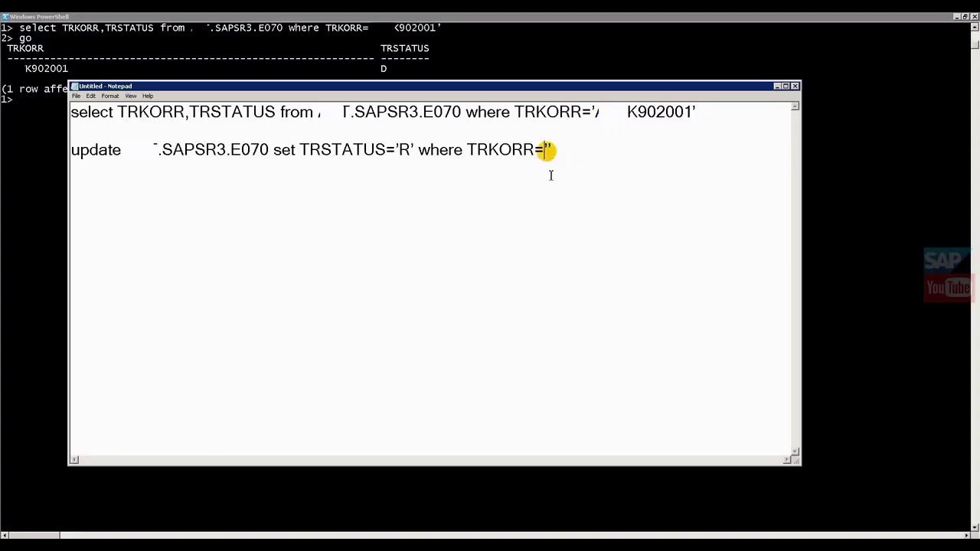
key("ctrl+v")
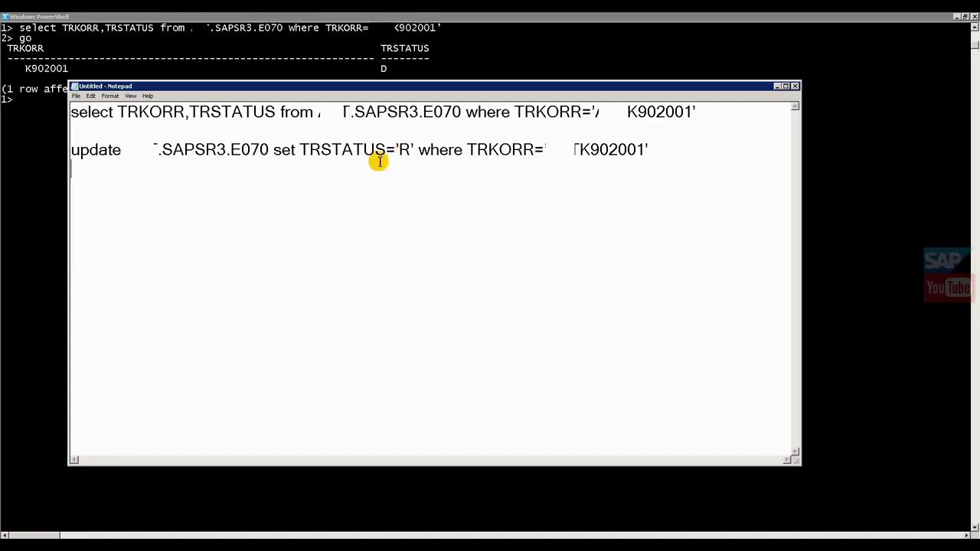
Step: Run the update statement in the SQL prompt to set TRSTATUS='R' in SAPSR3.E070 for request 902001
left_click_drag(678, 153, 274, 138)
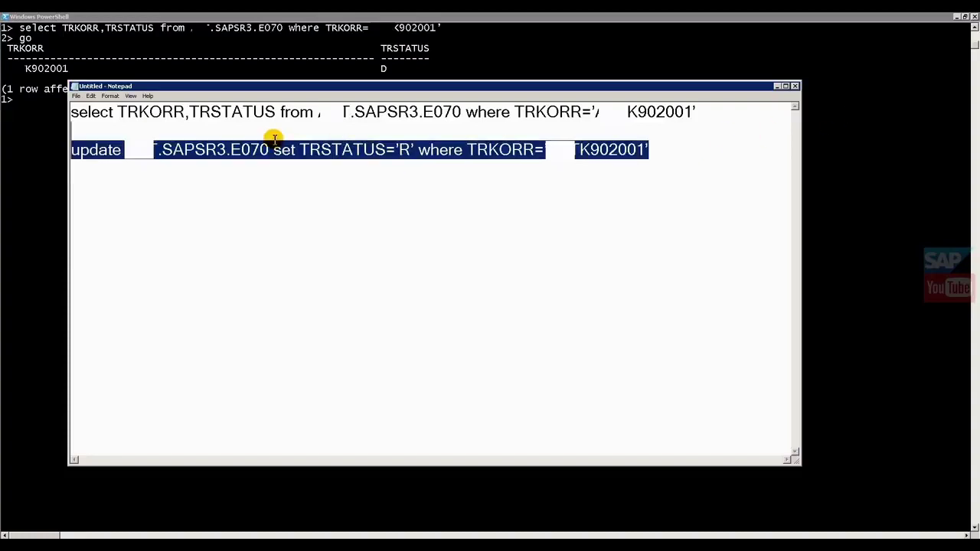
key("ctrl+c")
left_click(51, 137)
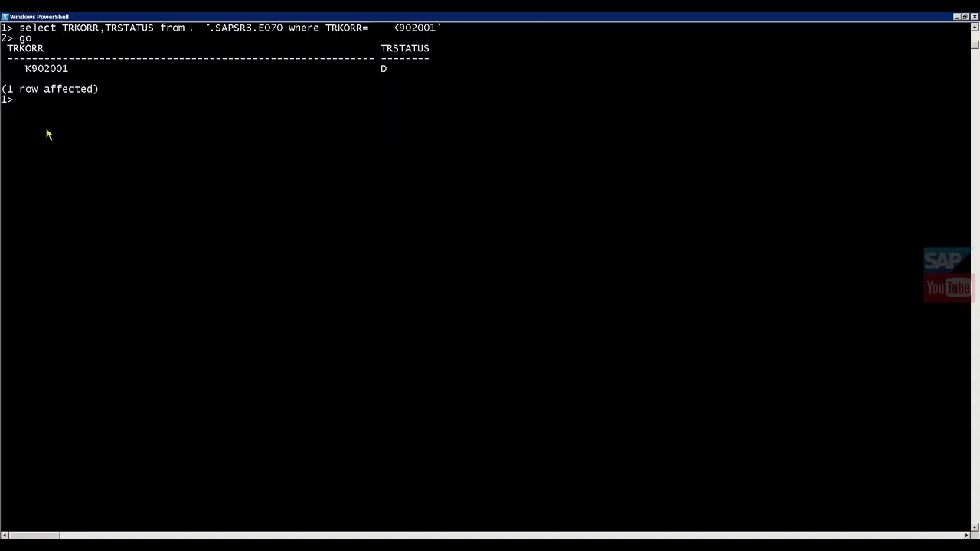
right_click(46, 134)
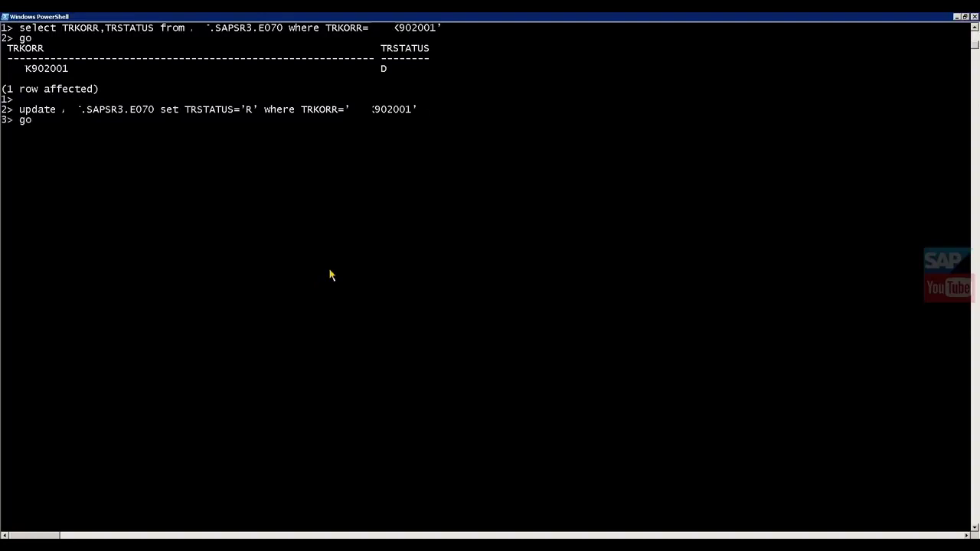
key("Return")
Step: Rerun the select statement to check the updated TRSTATUS of request 902001
key("Up")
key("Up")
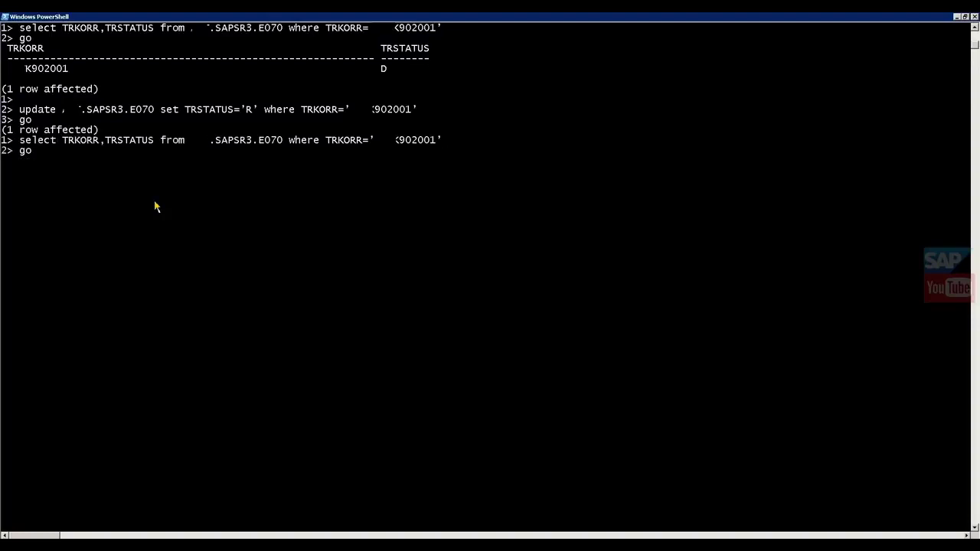
key("Return")
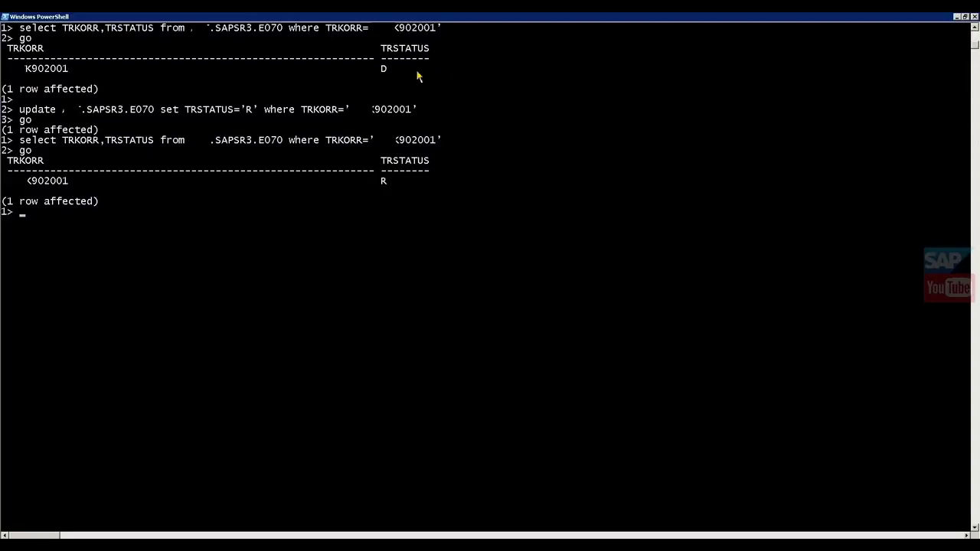
Step: Return to the SAP Transport Organizer and redisplay request 902001 to check its status
mouse_move(757, 28)
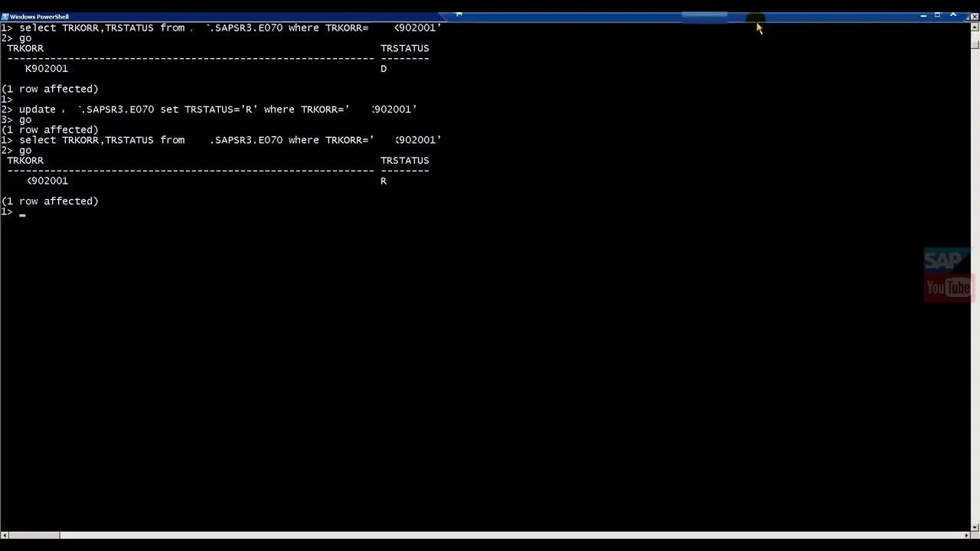
left_click(919, 20)
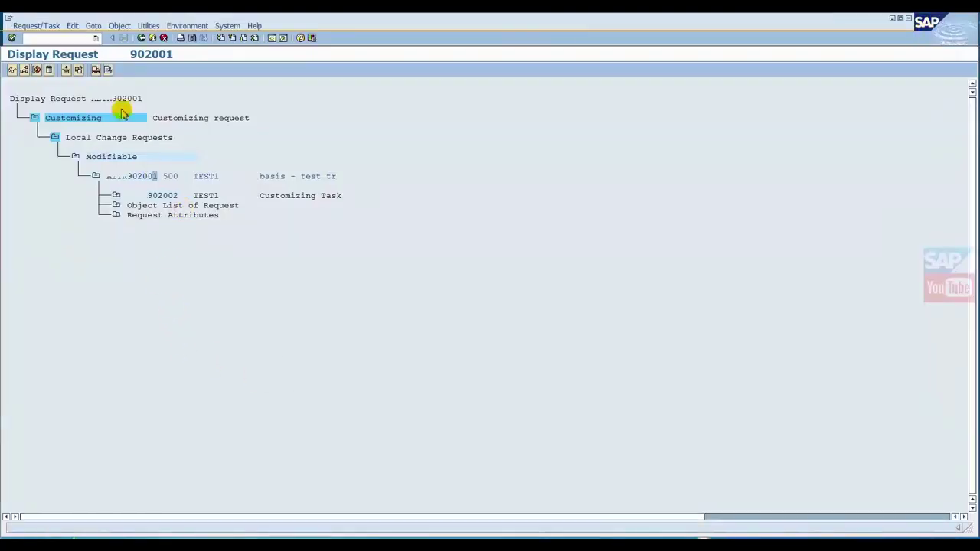
left_click(141, 37)
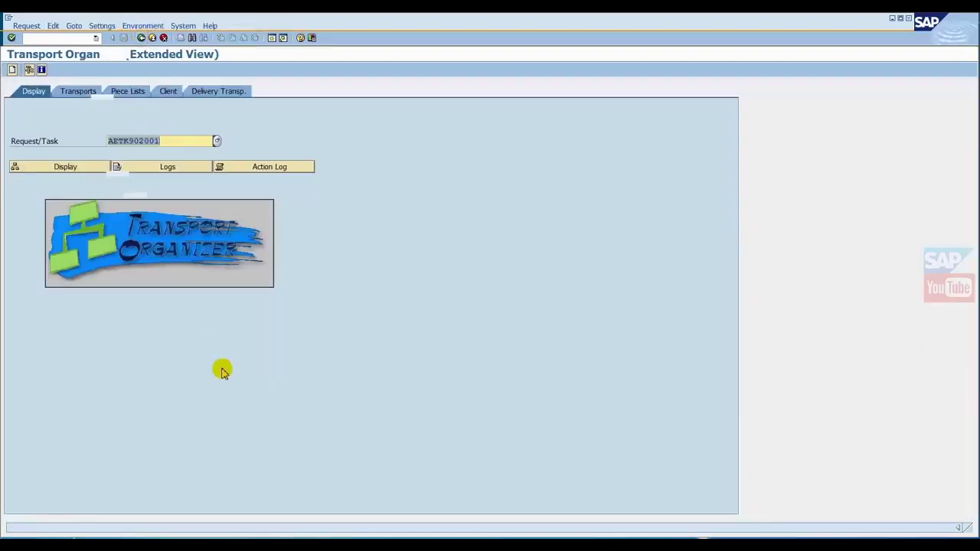
key("Return")
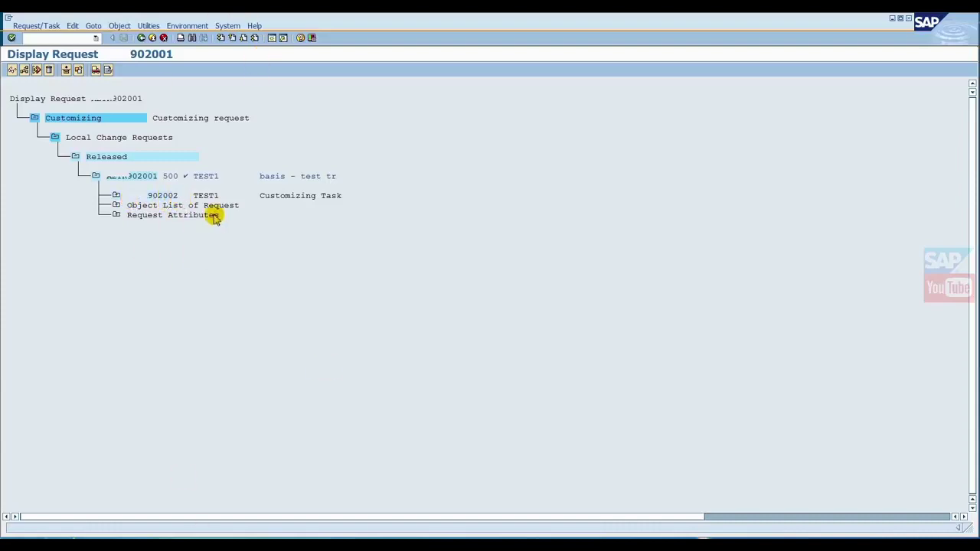
Step: Open a new session and execute program RDDIT076 through transaction SA38 for request 902001
left_click(274, 37)
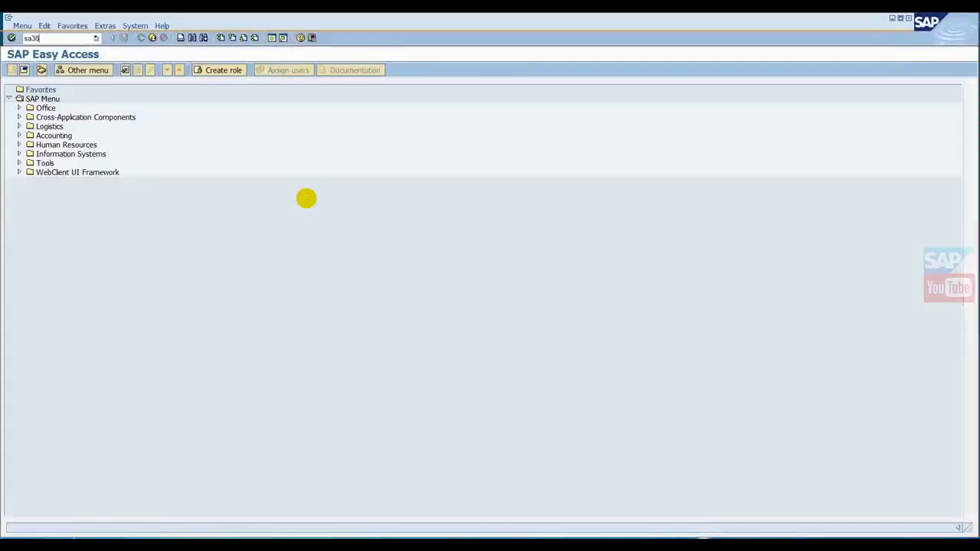
type("sa38")
key("Return")
key("F8")
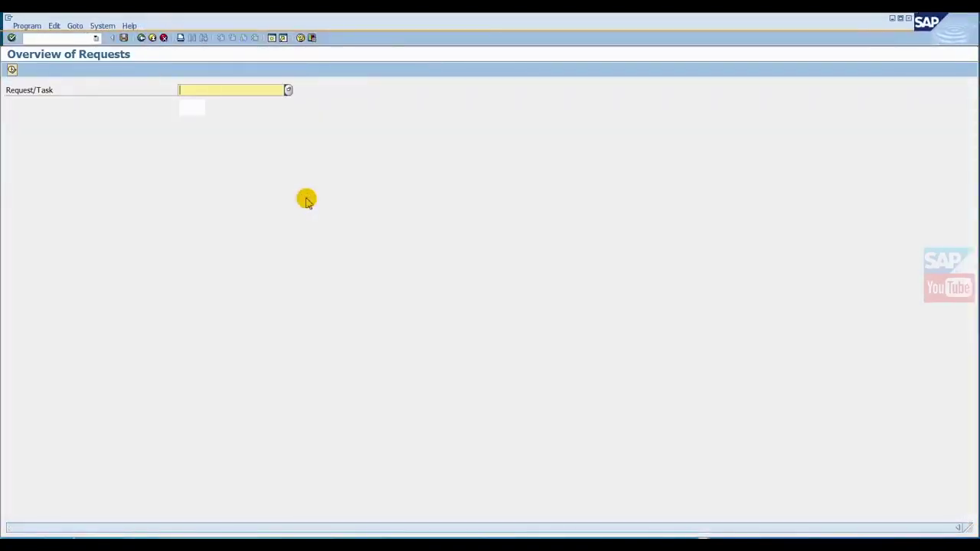
type("902001")
key("F8")
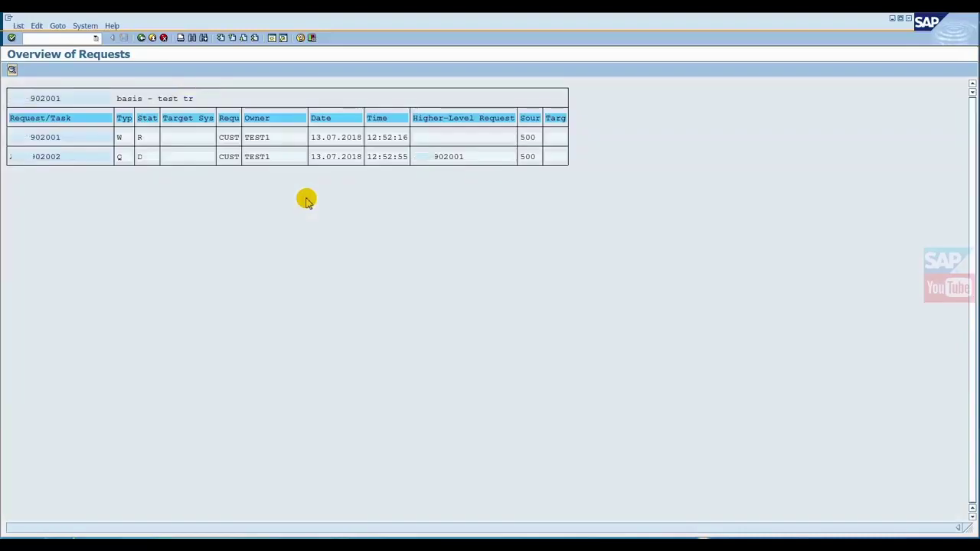
Step: Change the status of task 902002 to R, save the change and exit the program
double_click(145, 161)
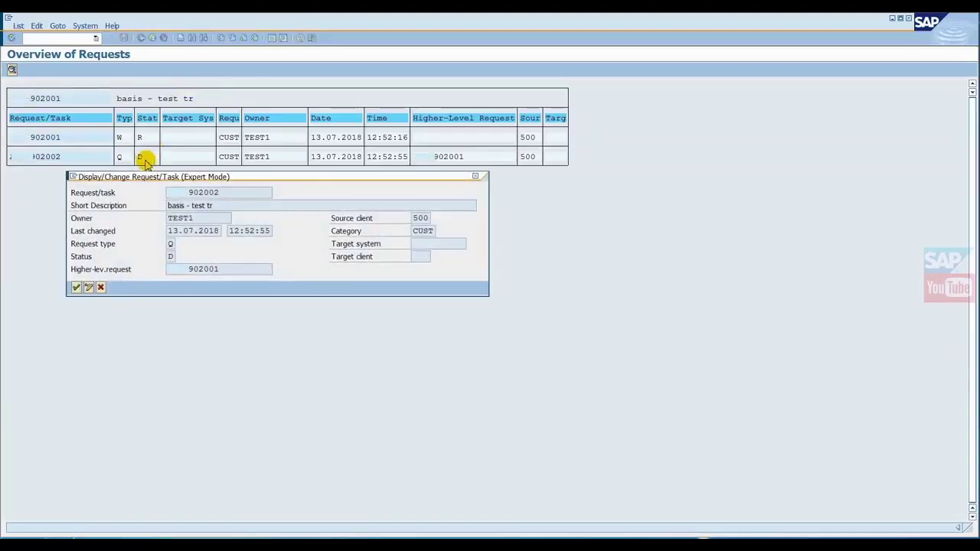
left_click(88, 287)
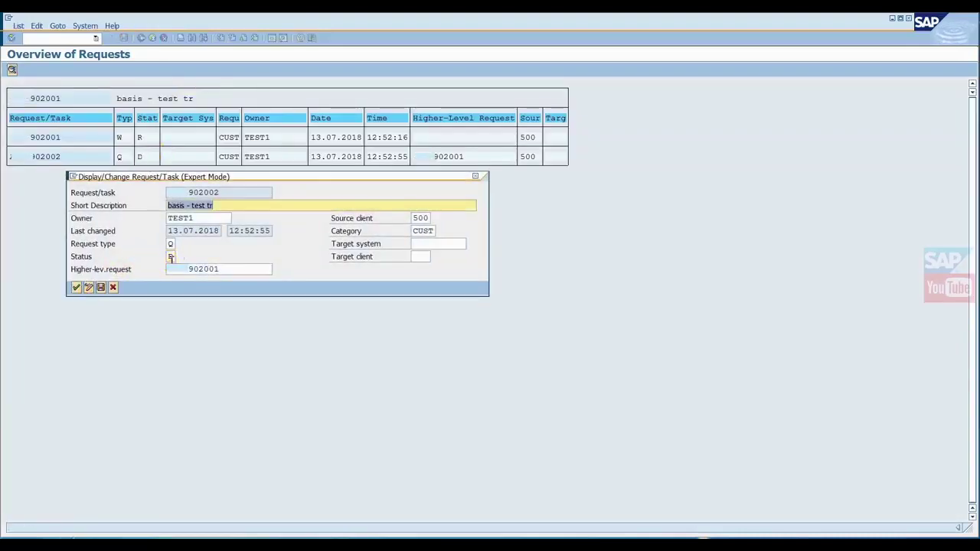
left_click(171, 257)
type("R")
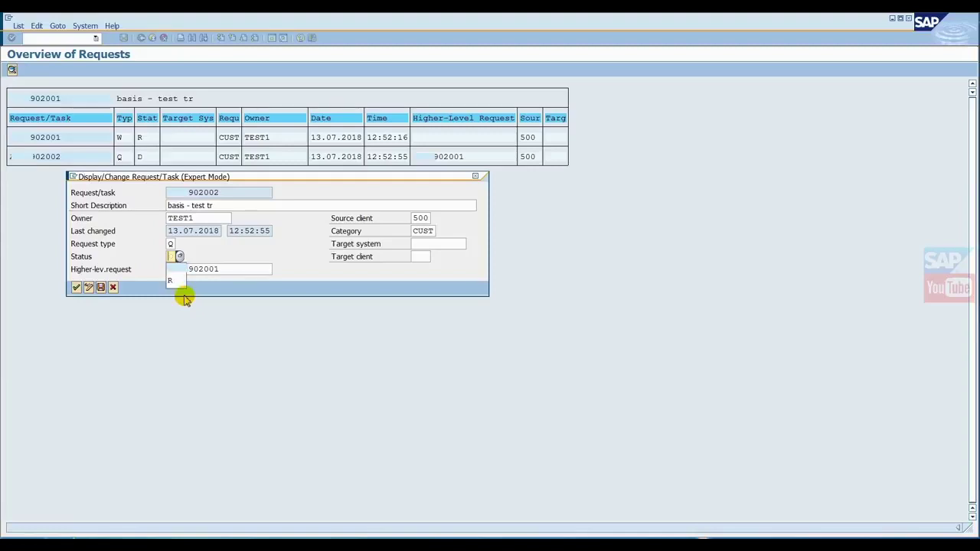
left_click(182, 291)
key("Escape")
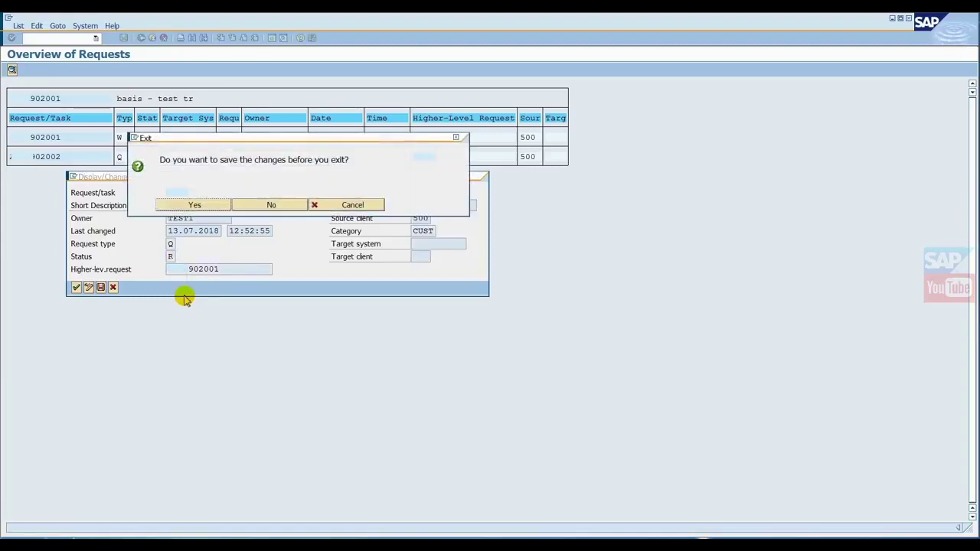
left_click(201, 205)
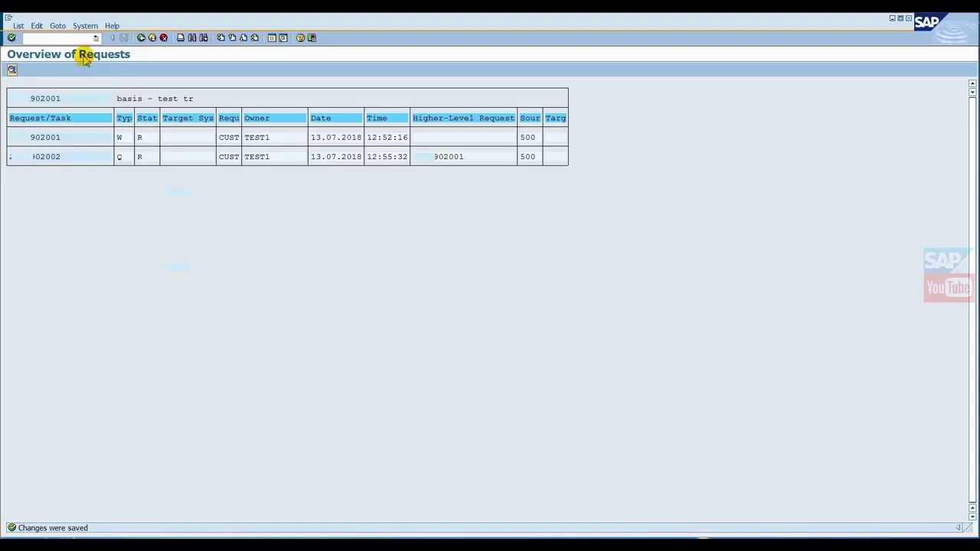
left_click(141, 37)
left_click(152, 37)
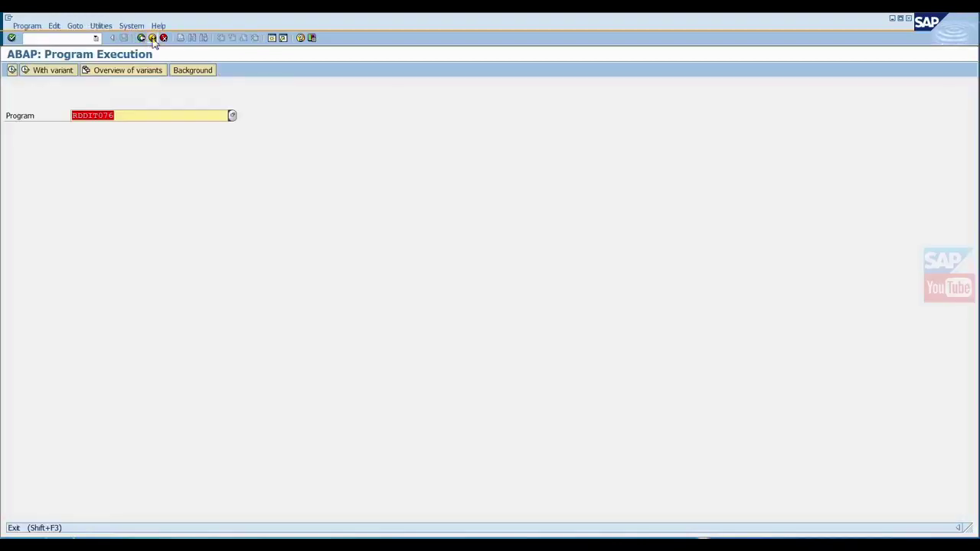
left_click(152, 38)
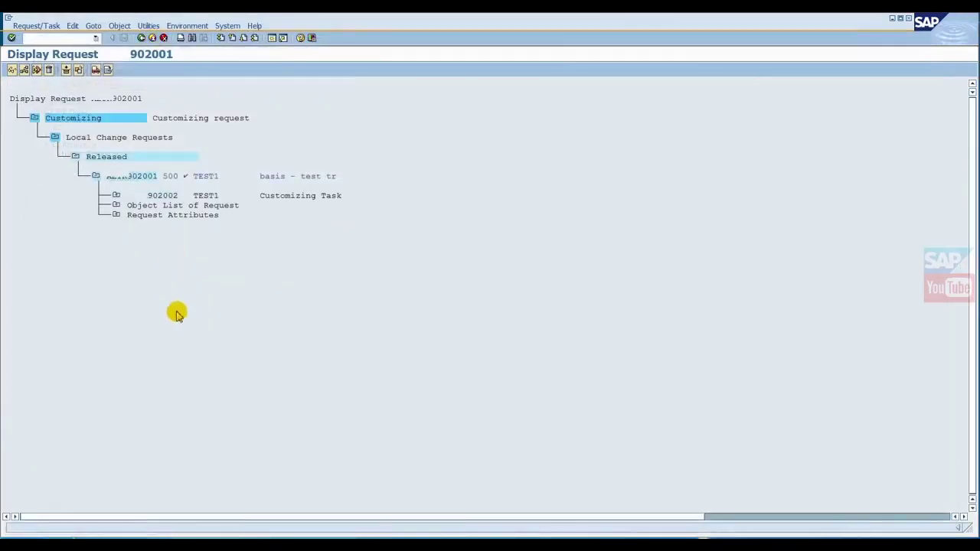
Step: Redisplay request 902001 in the Transport Organizer and expand task 902002 to check its status and contents
left_click(141, 38)
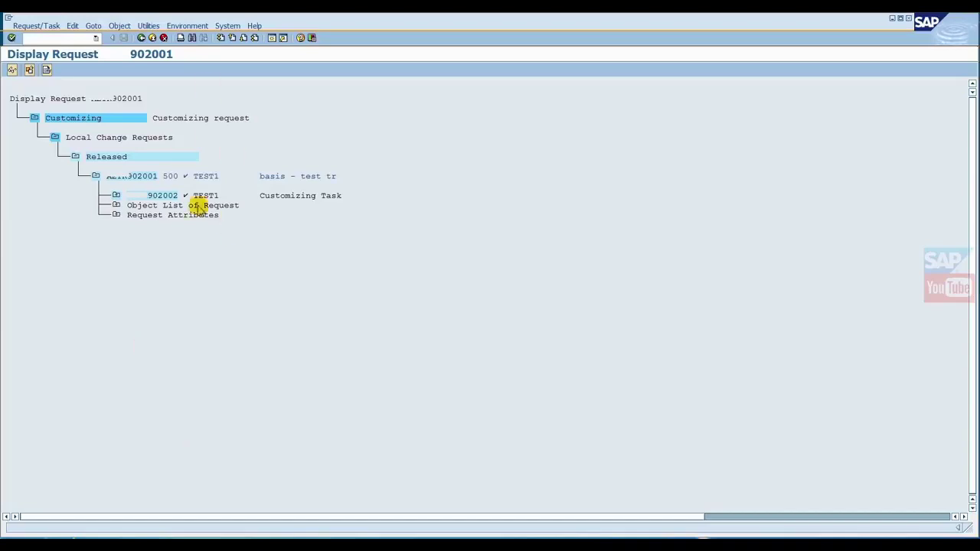
left_click(115, 195)
left_click(96, 176)
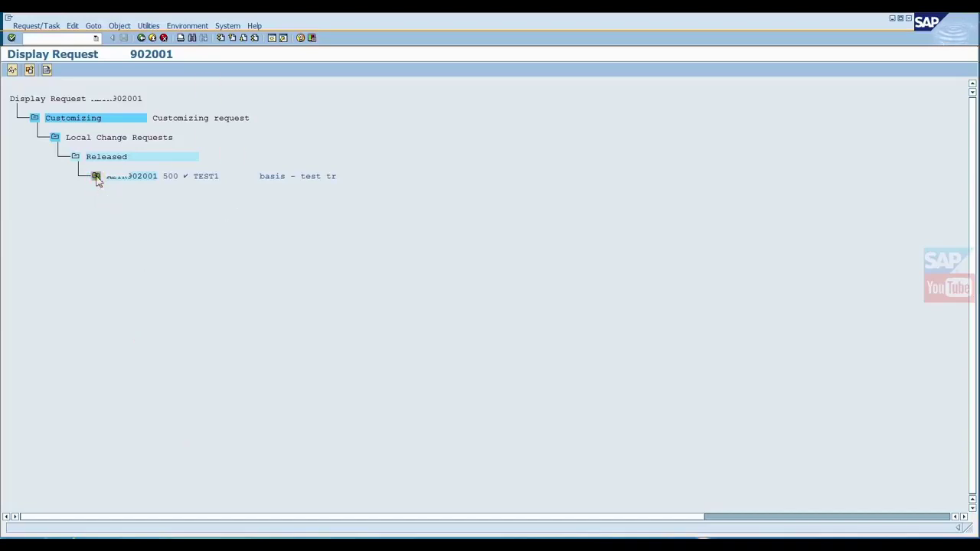
left_click(95, 176)
left_click(115, 196)
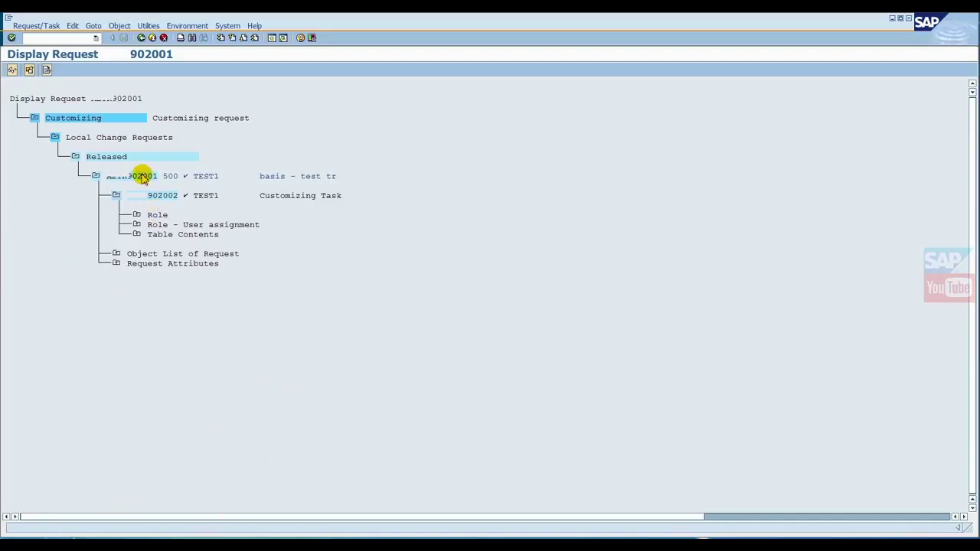
Step: View the properties of request 902001 to check its status, and leave the Transport Organizer
double_click(142, 178)
left_click(39, 105)
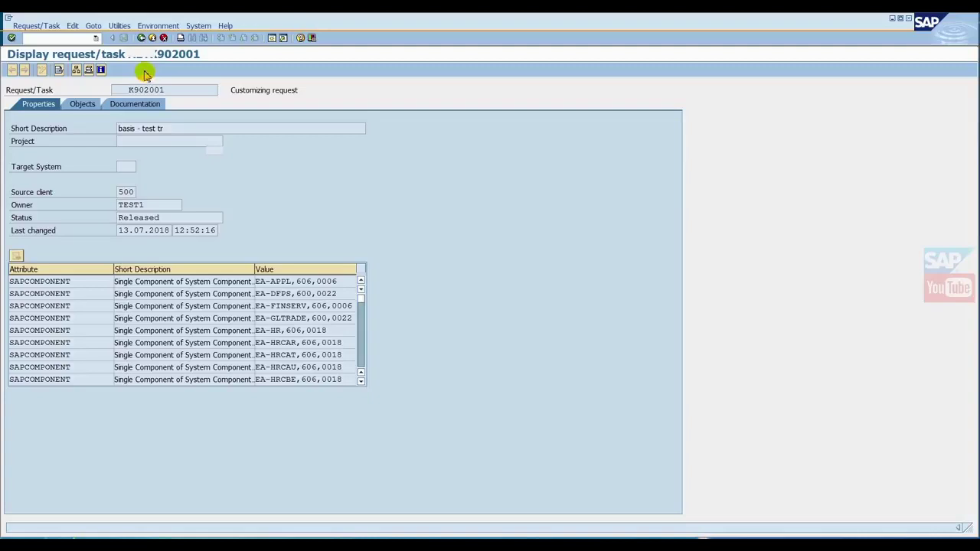
left_click(141, 37)
left_click(141, 38)
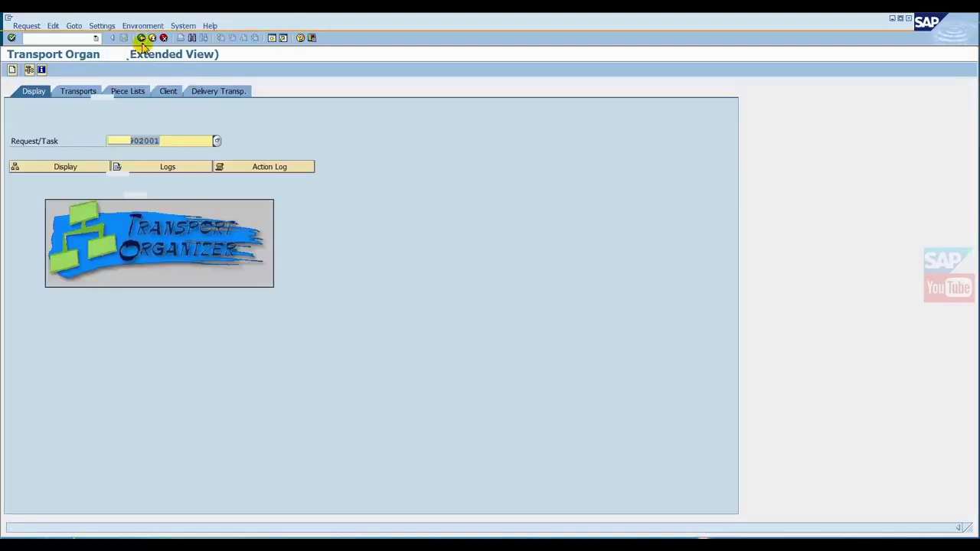
left_click(141, 38)
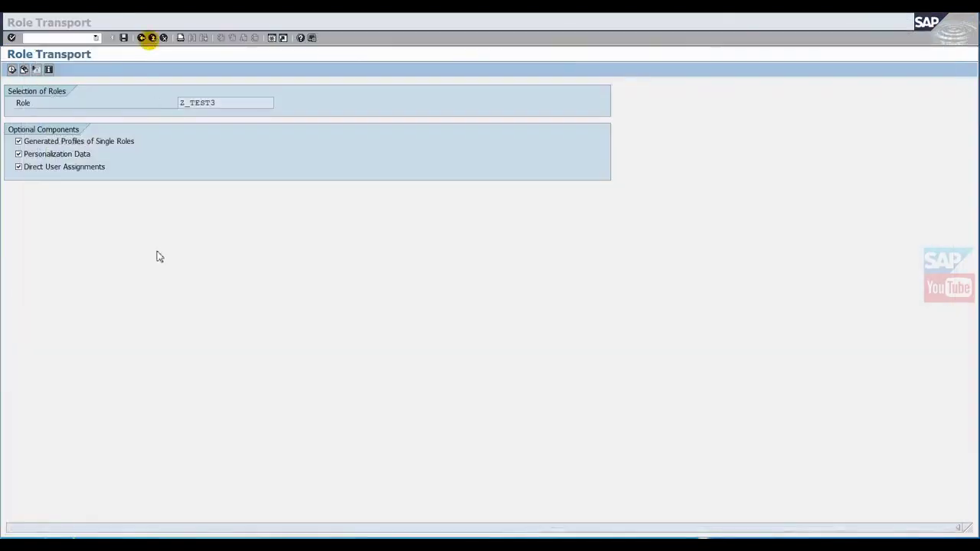